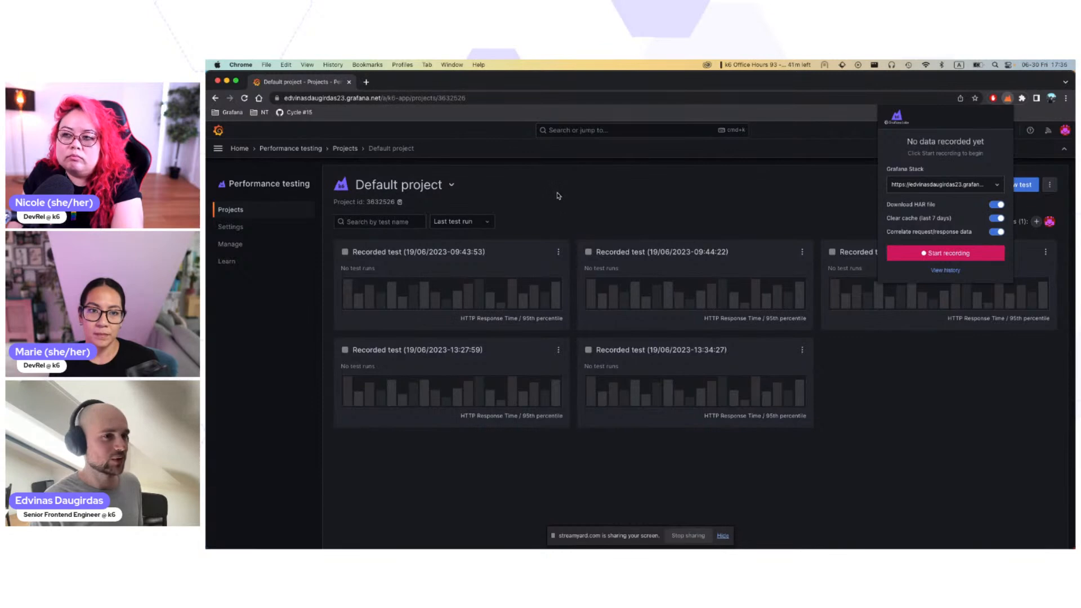
Step: Create a new performance test in the Default project using the Script Editor
{"action": "left_click", "coordinate": [530, 199]}
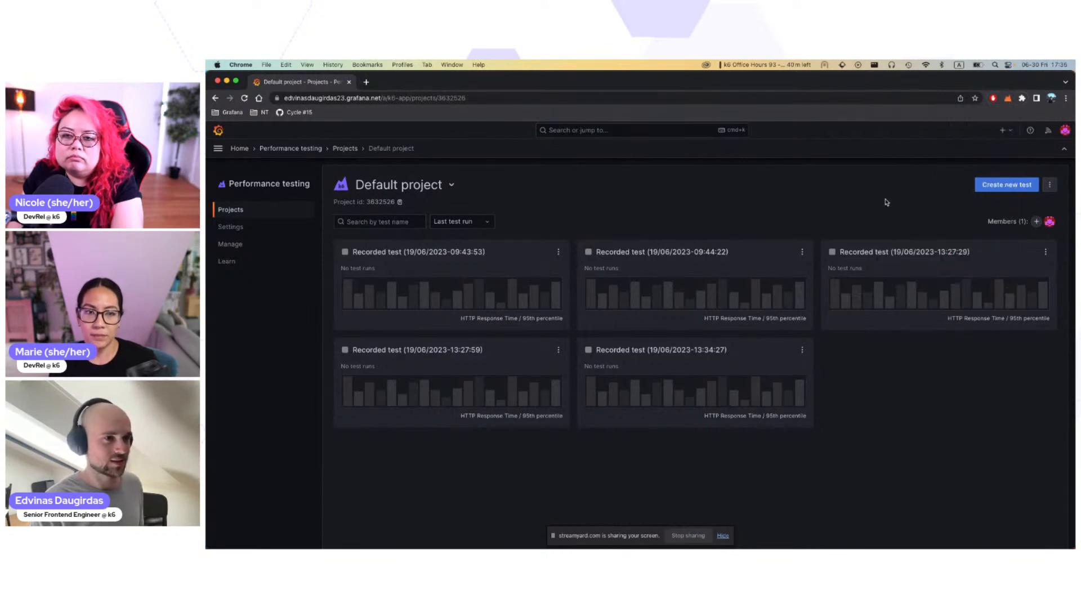
{"action": "left_click", "coordinate": [1008, 188]}
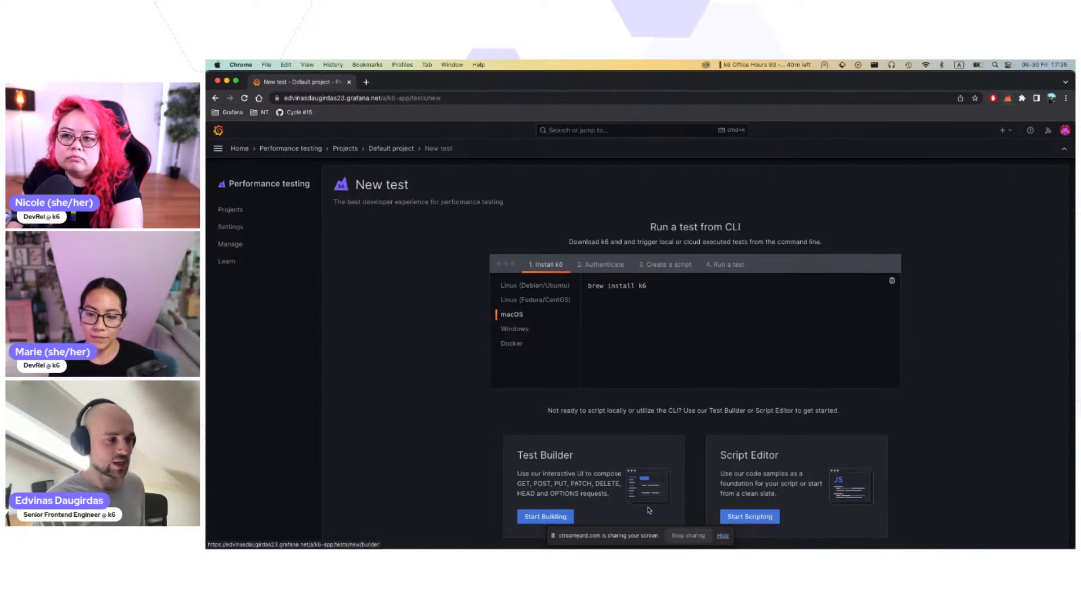
{"action": "left_click", "coordinate": [753, 516]}
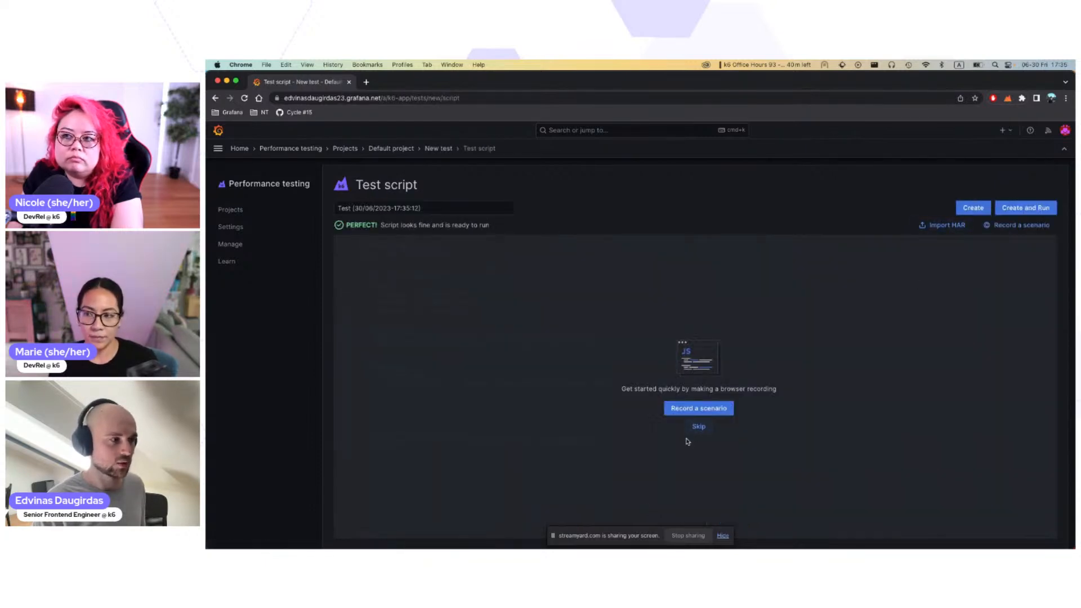
{"action": "left_click_drag", "start_coordinate": [623, 389], "coordinate": [790, 389]}
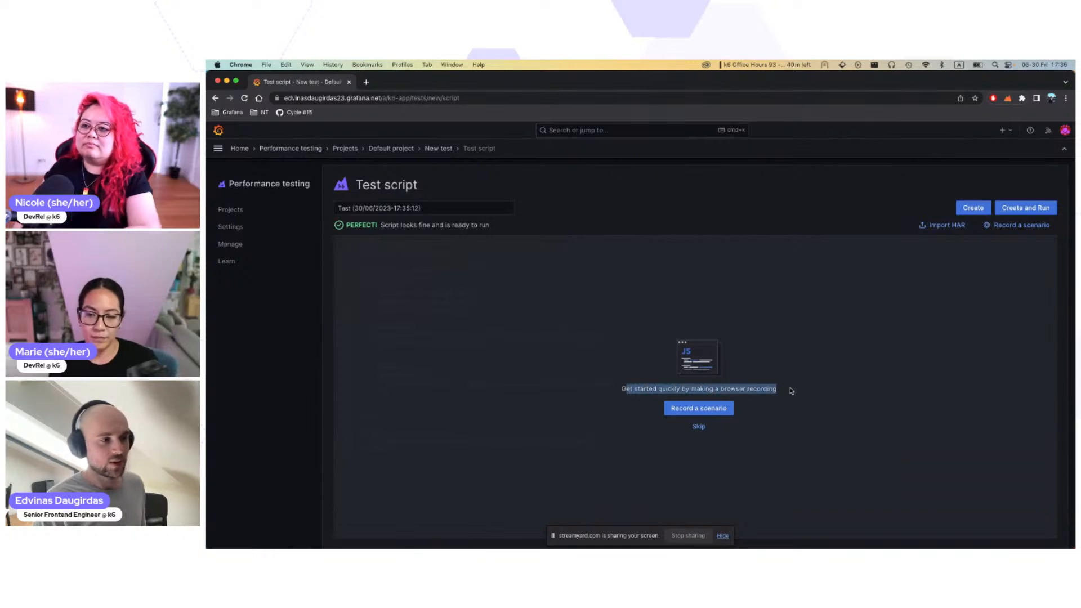
{"action": "left_click", "coordinate": [790, 389]}
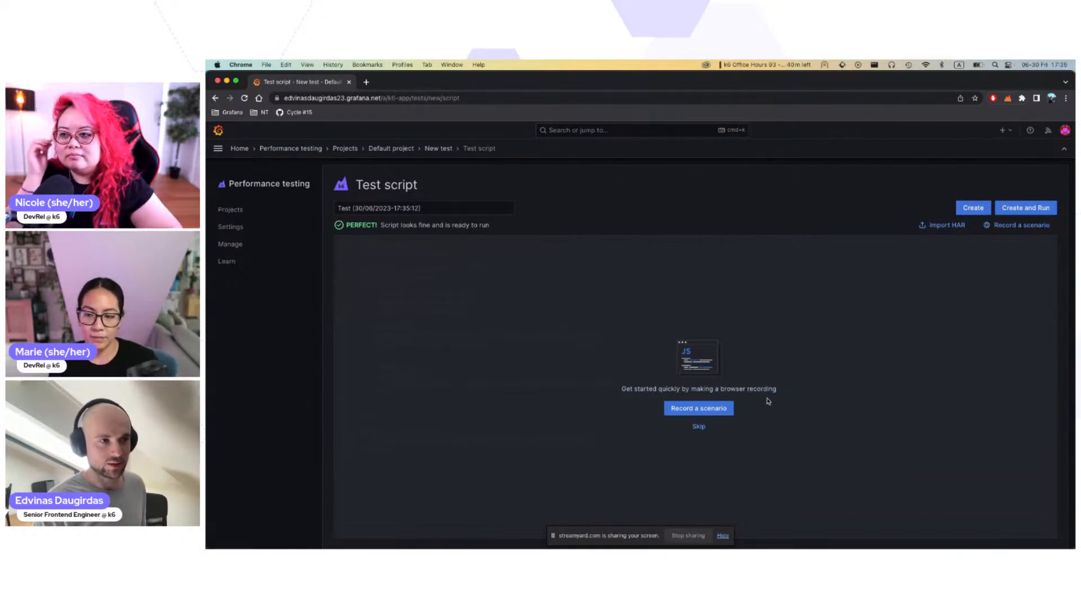
{"action": "left_click", "coordinate": [690, 411]}
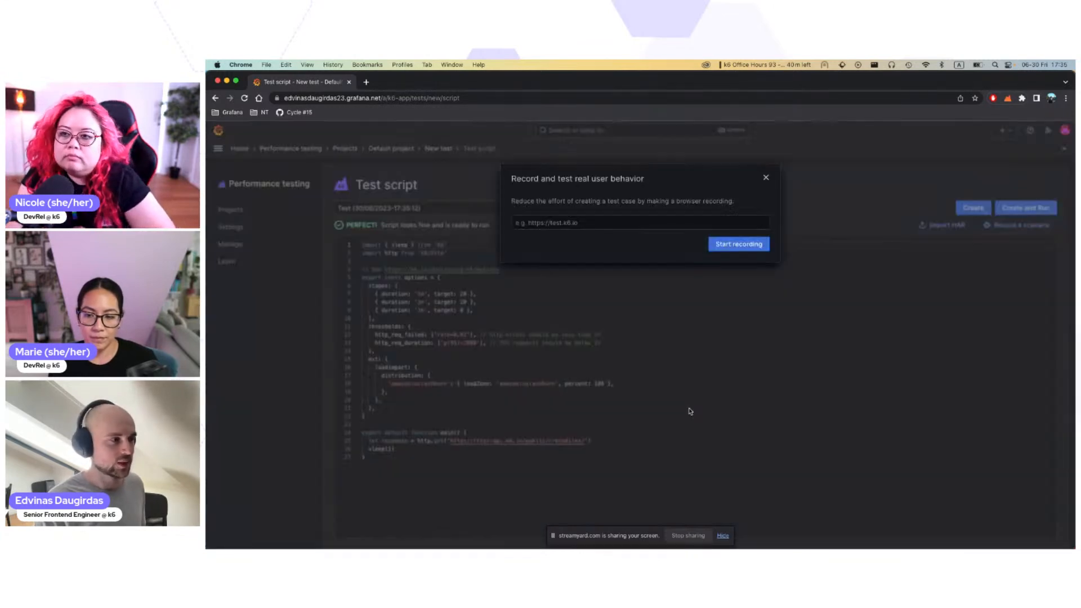
{"action": "left_click", "coordinate": [548, 223]}
{"action": "left_click", "coordinate": [591, 261]}
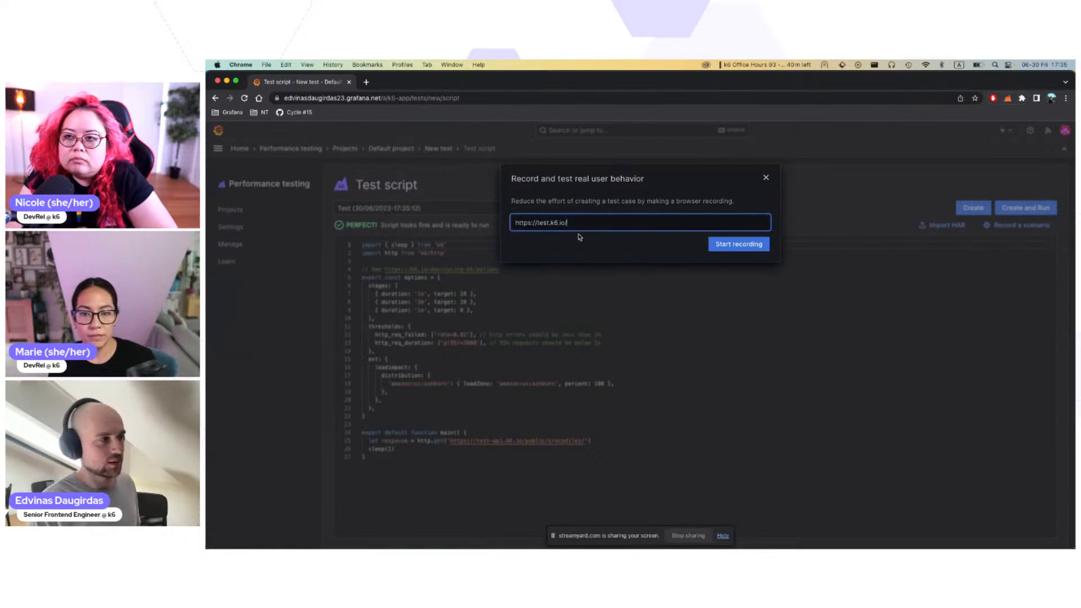
{"action": "left_click", "coordinate": [738, 245]}
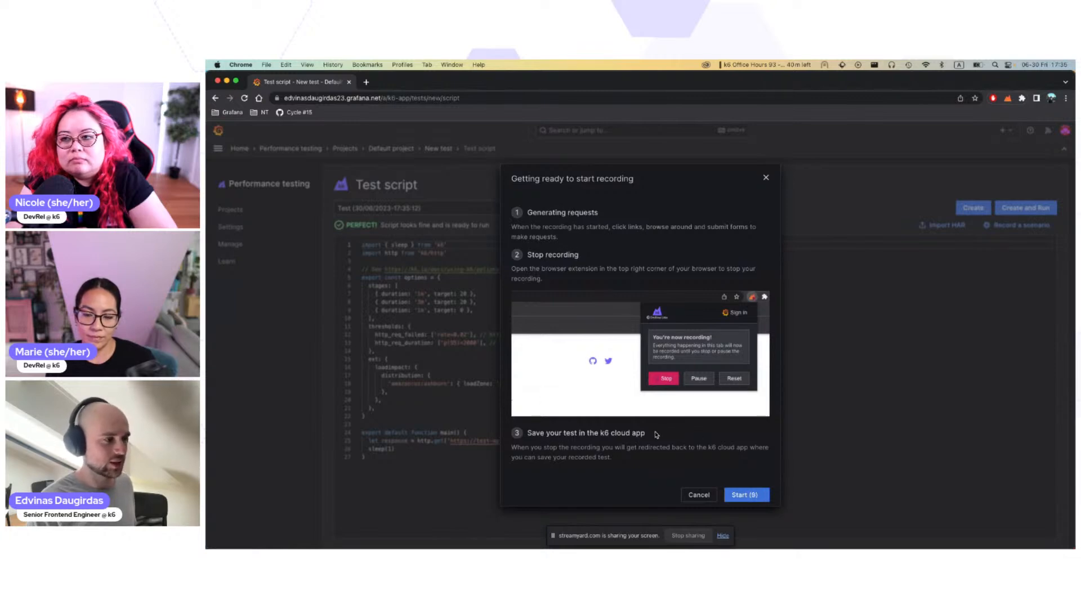
{"action": "left_click", "coordinate": [748, 499]}
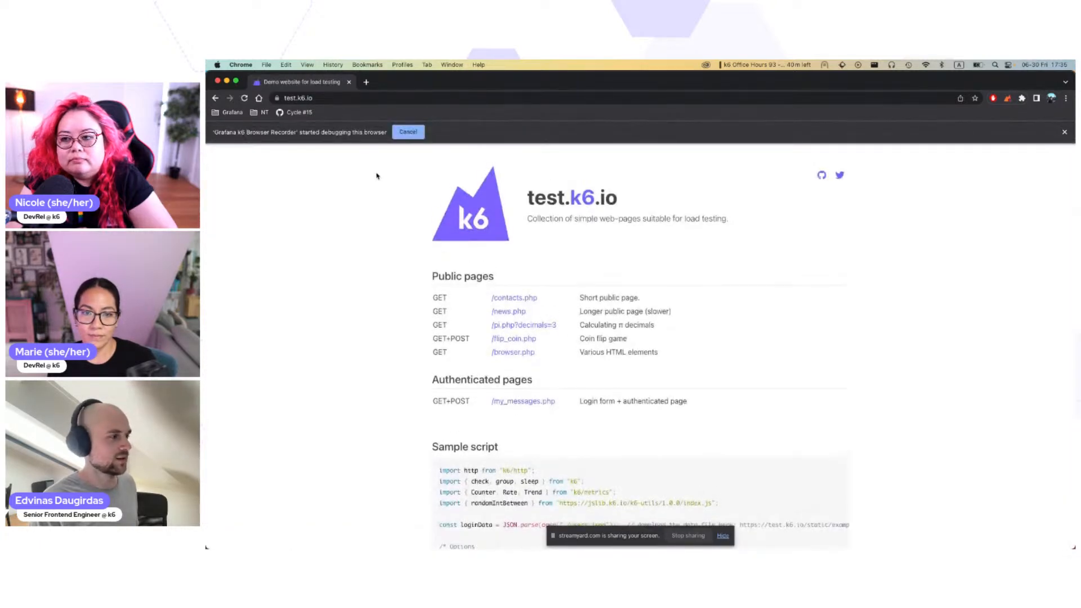
Step: Visit the contacts page, return to the start page, and log out from the my_messages.php page
{"action": "left_click", "coordinate": [514, 298]}
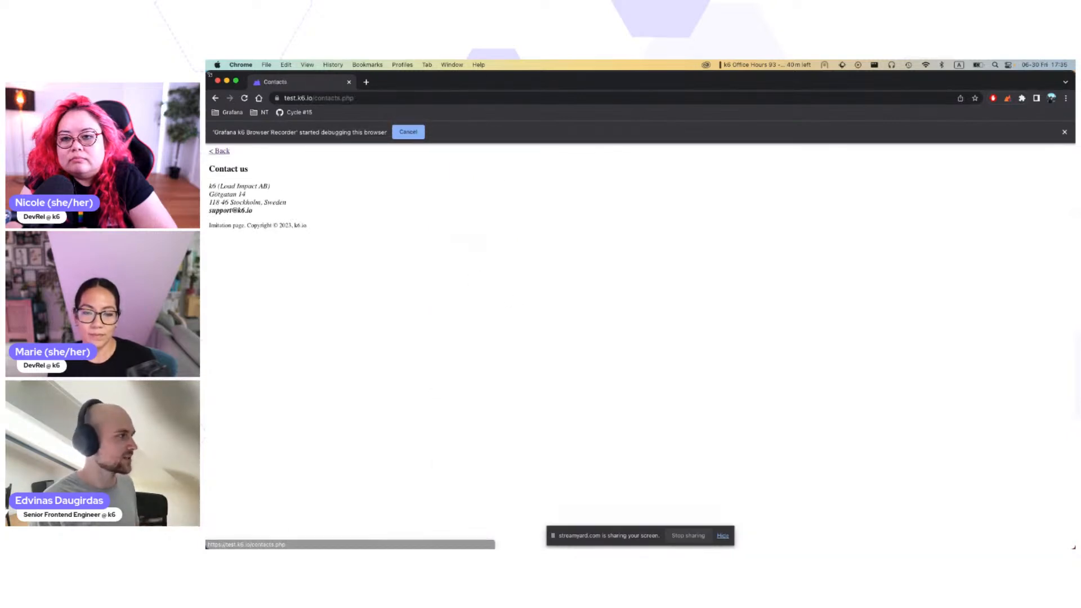
{"action": "left_click", "coordinate": [215, 98]}
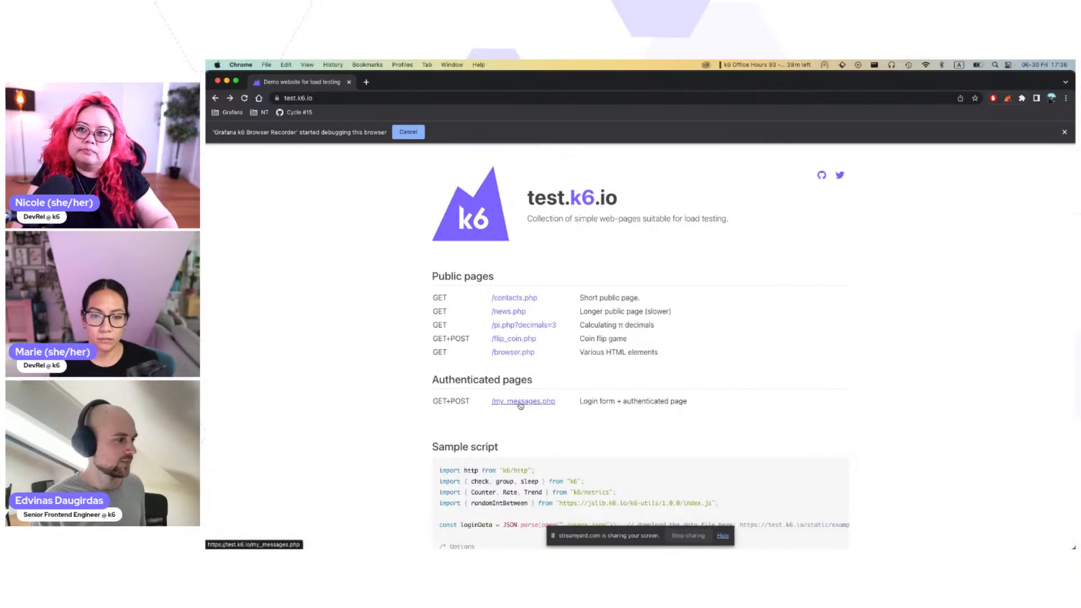
{"action": "left_click", "coordinate": [520, 403]}
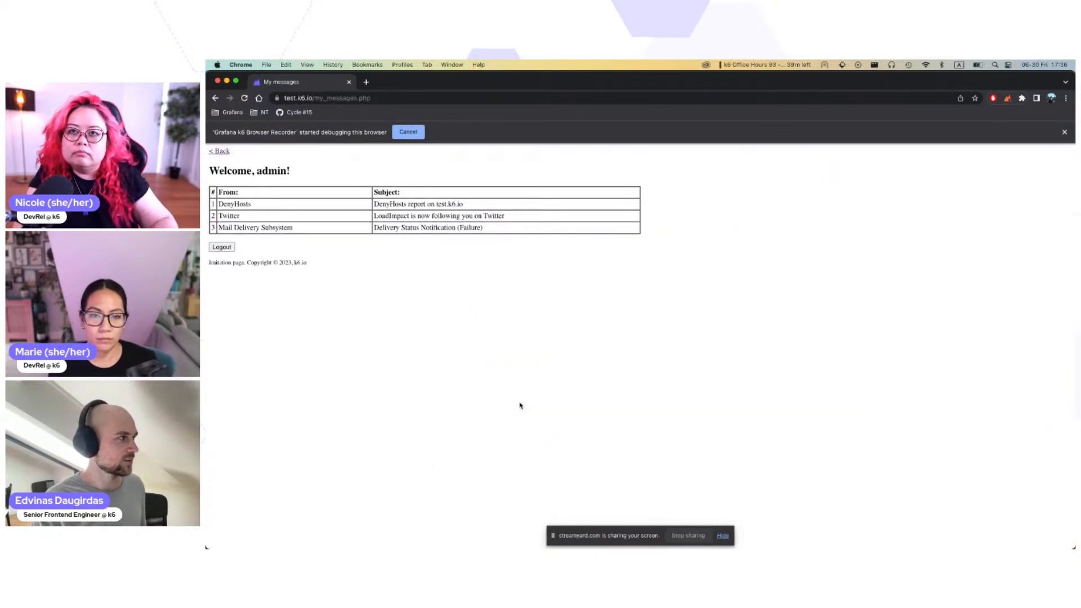
{"action": "left_click", "coordinate": [223, 248]}
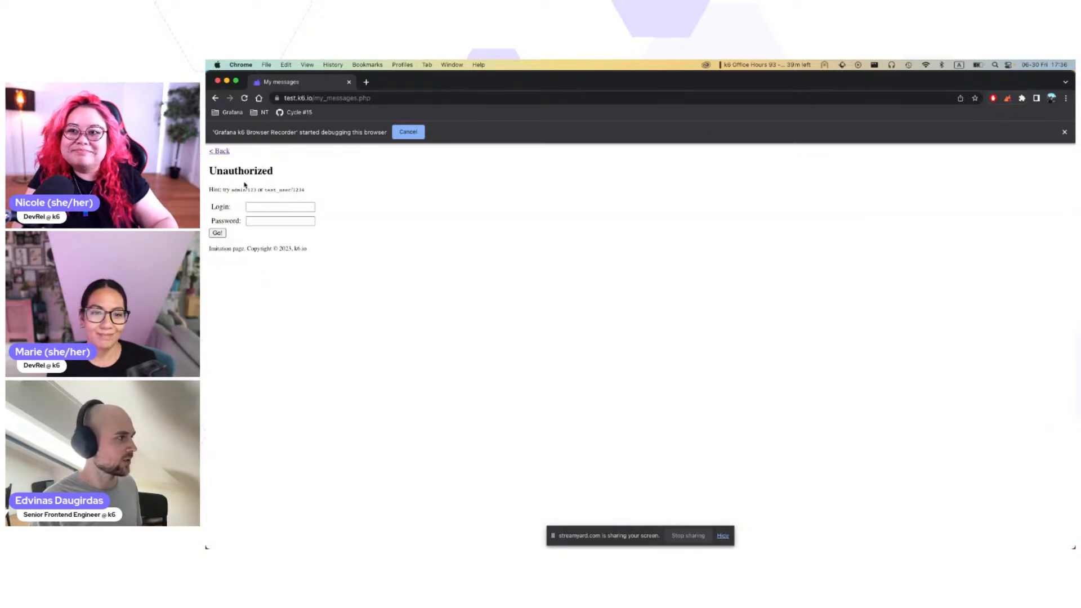
Step: Log in to the messages page as admin with the account password
{"action": "left_click", "coordinate": [273, 207]}
{"action": "type", "text": "admin"}
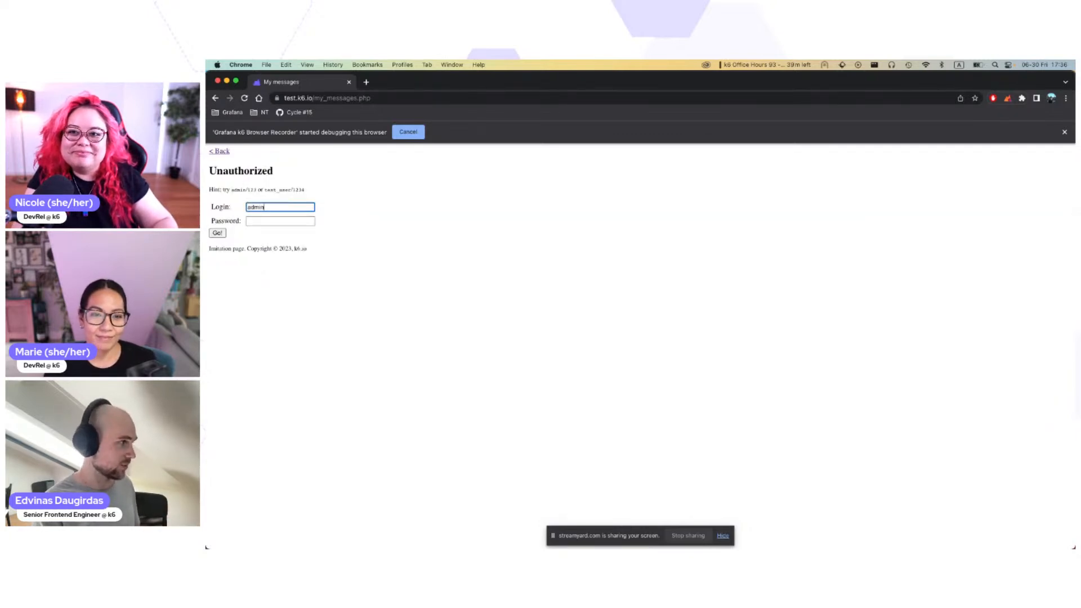
{"action": "key", "text": "Tab"}
{"action": "type", "text": "123"}
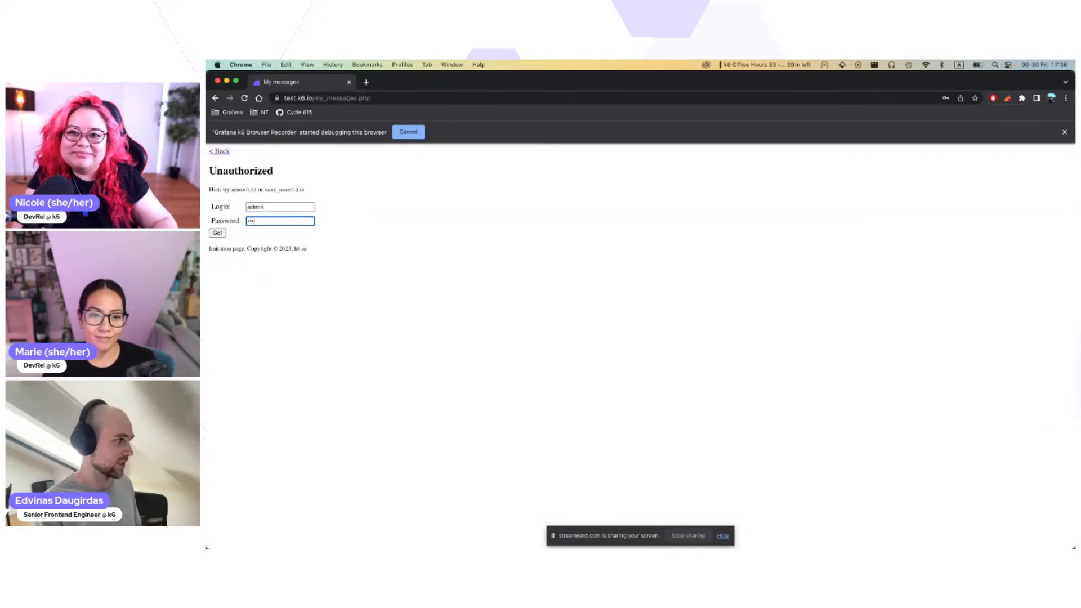
{"action": "left_click", "coordinate": [217, 233]}
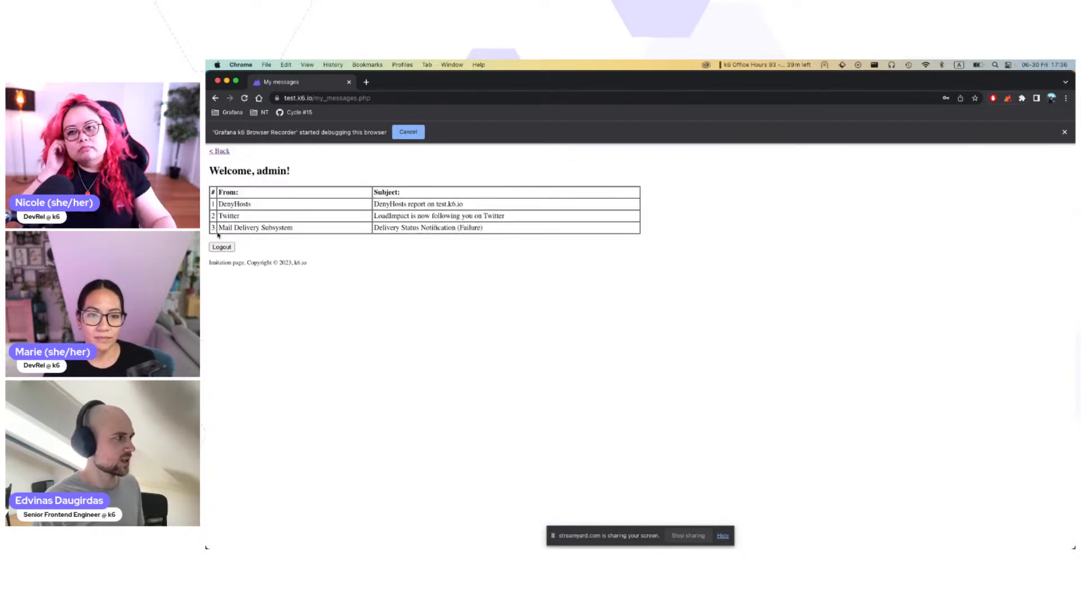
Step: Return to the test.k6.io start page and stop the browser recording
{"action": "left_click", "coordinate": [222, 152]}
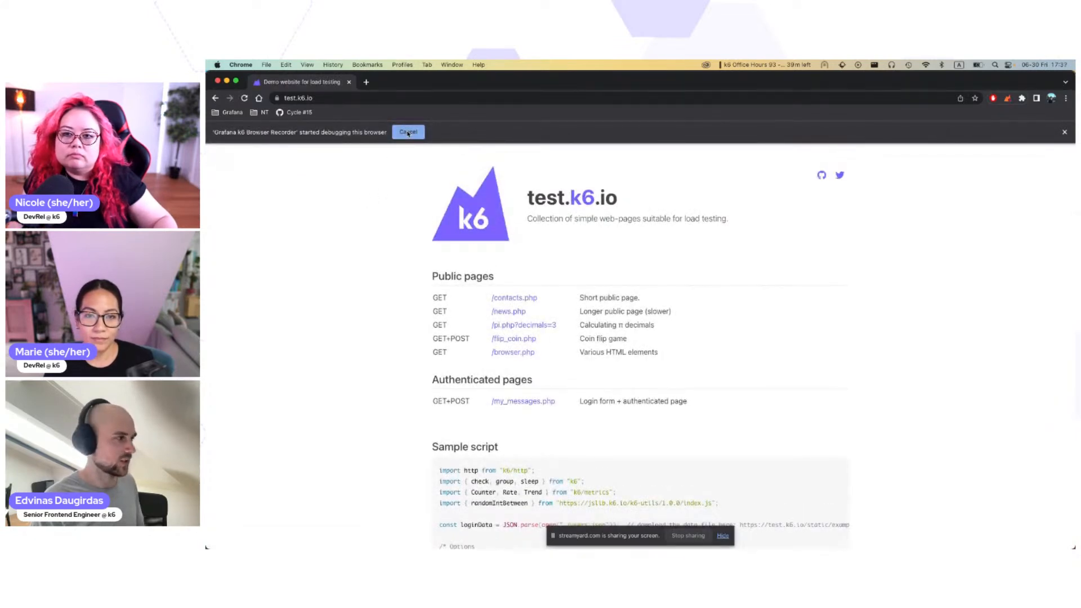
{"action": "left_click", "coordinate": [408, 133]}
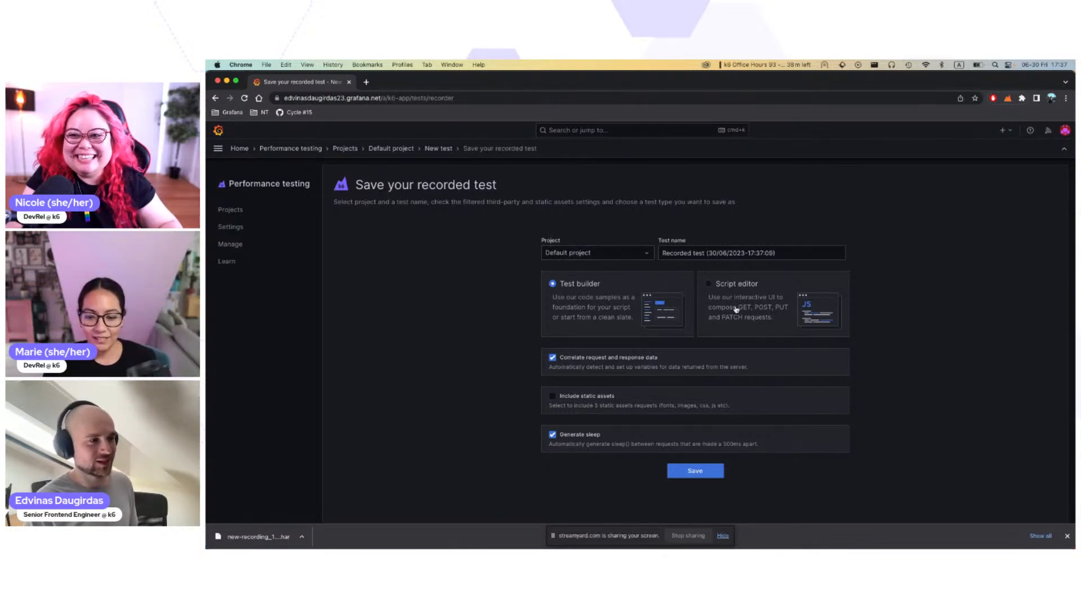
Step: Save the recording to the Default project as a Test builder test, with request/response correlation and generated sleep enabled and static assets excluded
{"action": "left_click", "coordinate": [581, 254]}
{"action": "left_click", "coordinate": [581, 255]}
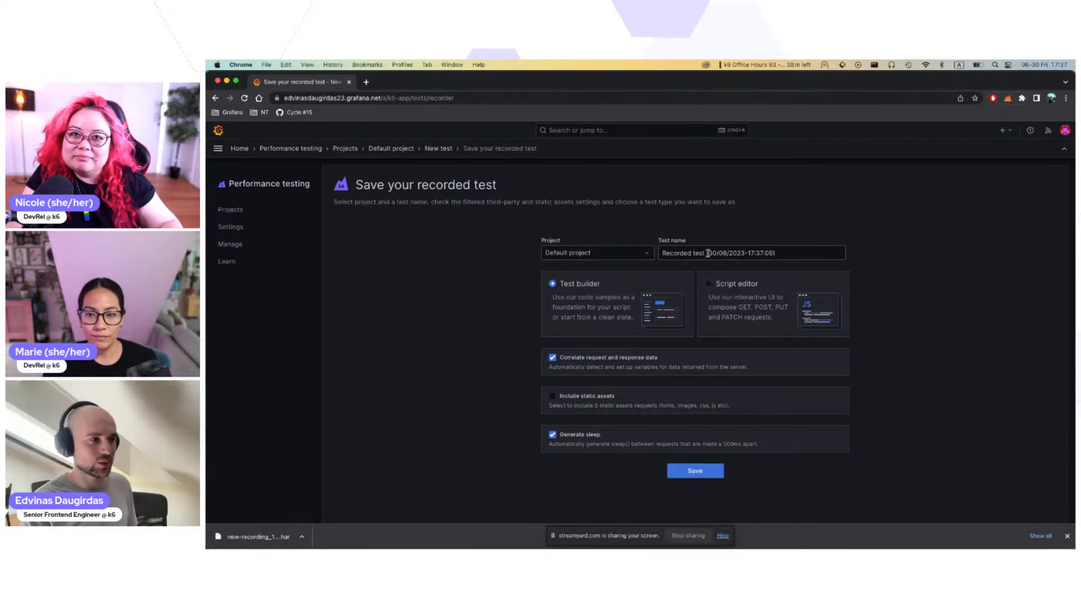
{"action": "left_click", "coordinate": [663, 253]}
{"action": "left_click_drag", "start_coordinate": [663, 253], "coordinate": [807, 250]}
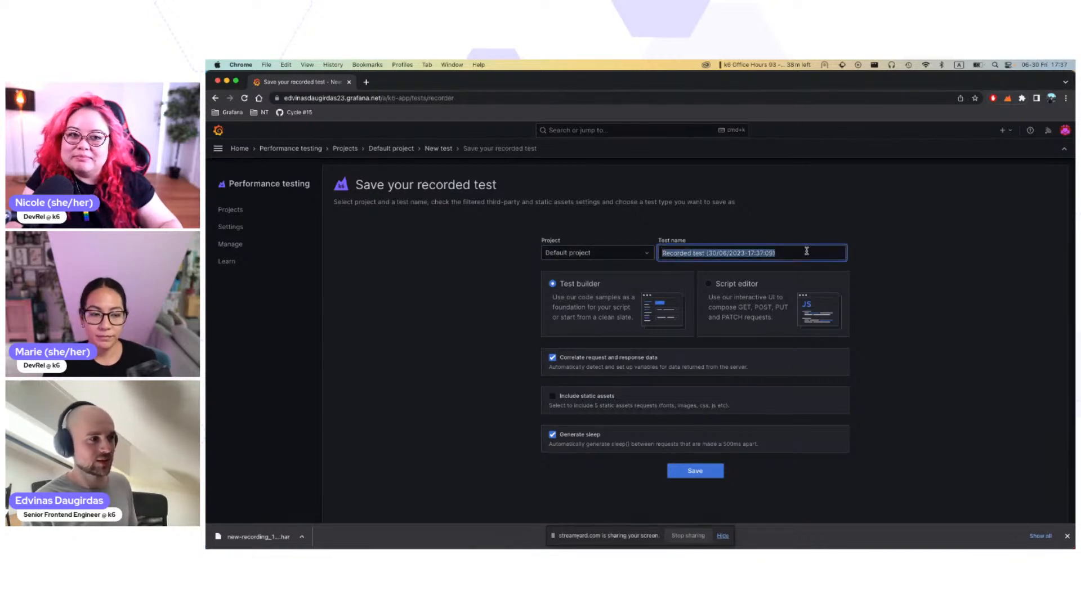
{"action": "left_click", "coordinate": [801, 254]}
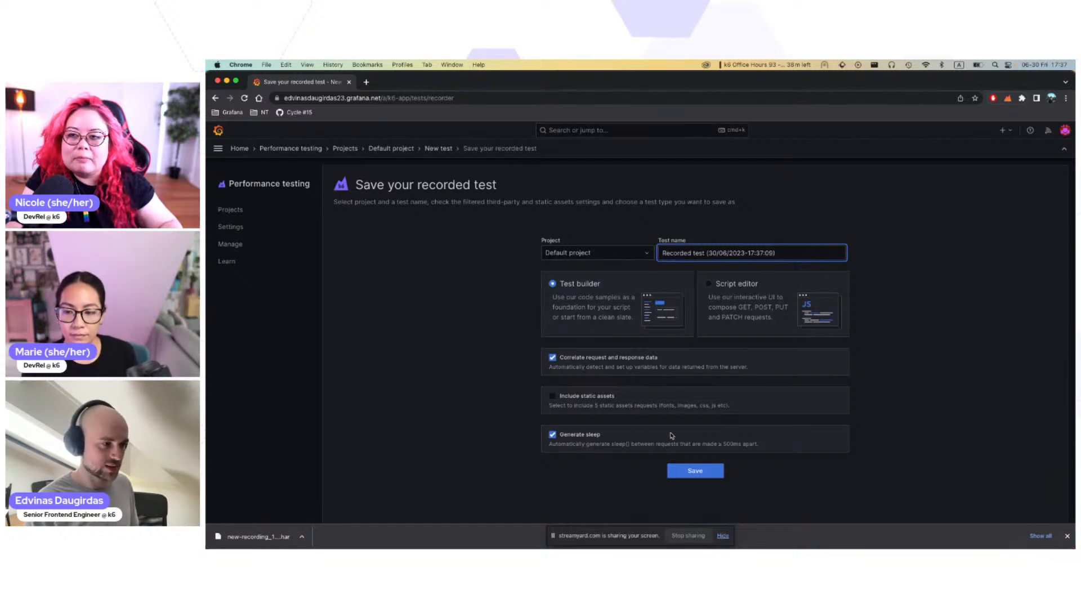
{"action": "left_click", "coordinate": [583, 444]}
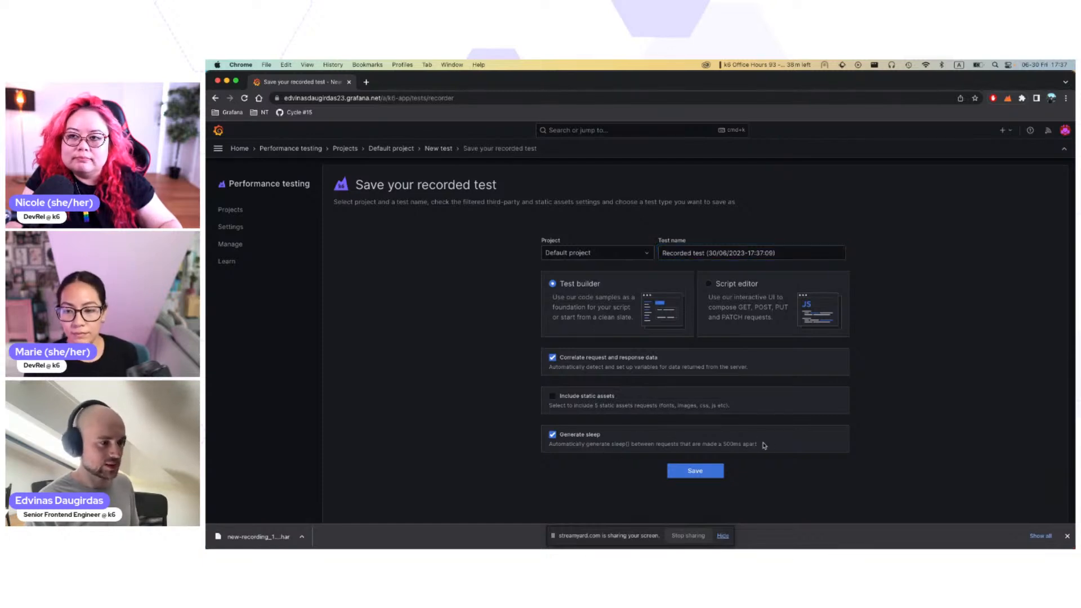
{"action": "left_click_drag", "start_coordinate": [764, 445], "coordinate": [572, 444]}
{"action": "left_click", "coordinate": [575, 445]}
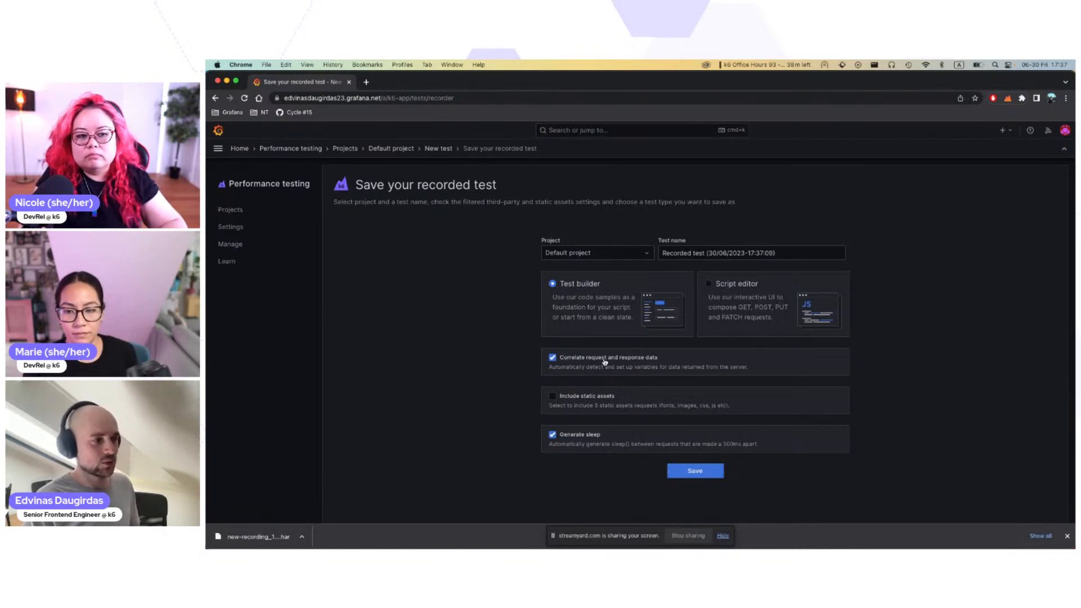
{"action": "left_click", "coordinate": [690, 474]}
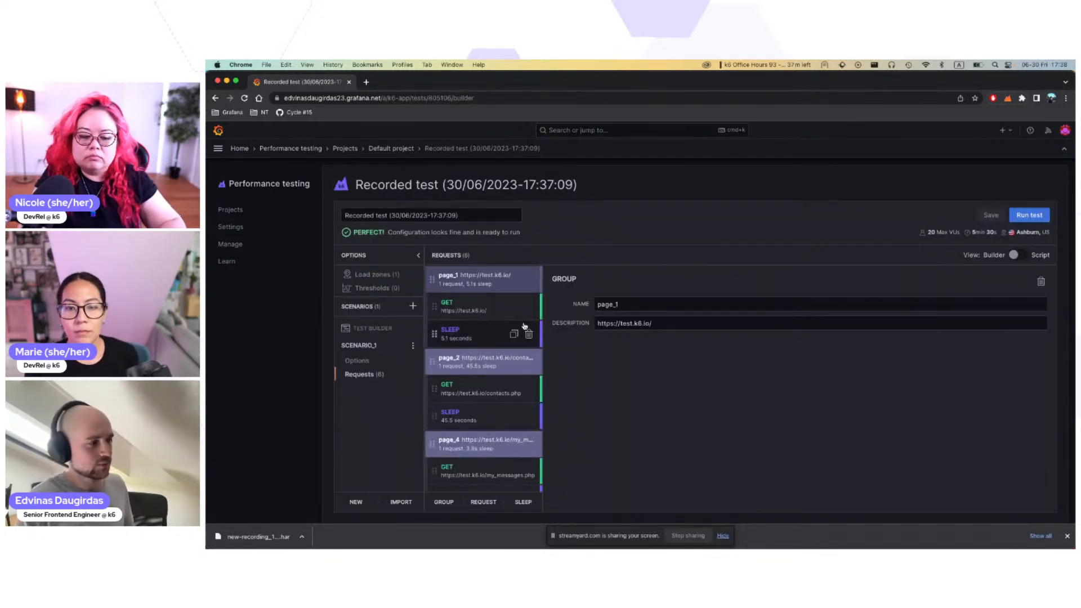
Step: Review the recorded request groups of the scenario and inspect the GET request in page_7
{"action": "scroll", "coordinate": [498, 389], "scroll_direction": "down", "scroll_amount": 2}
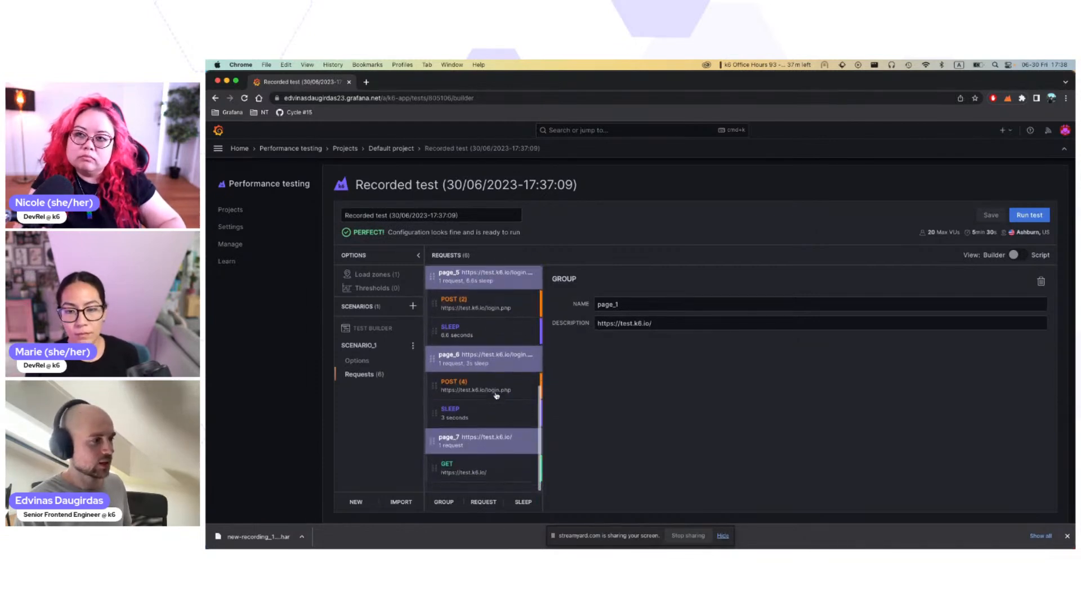
{"action": "scroll", "coordinate": [496, 396], "scroll_direction": "up", "scroll_amount": 2}
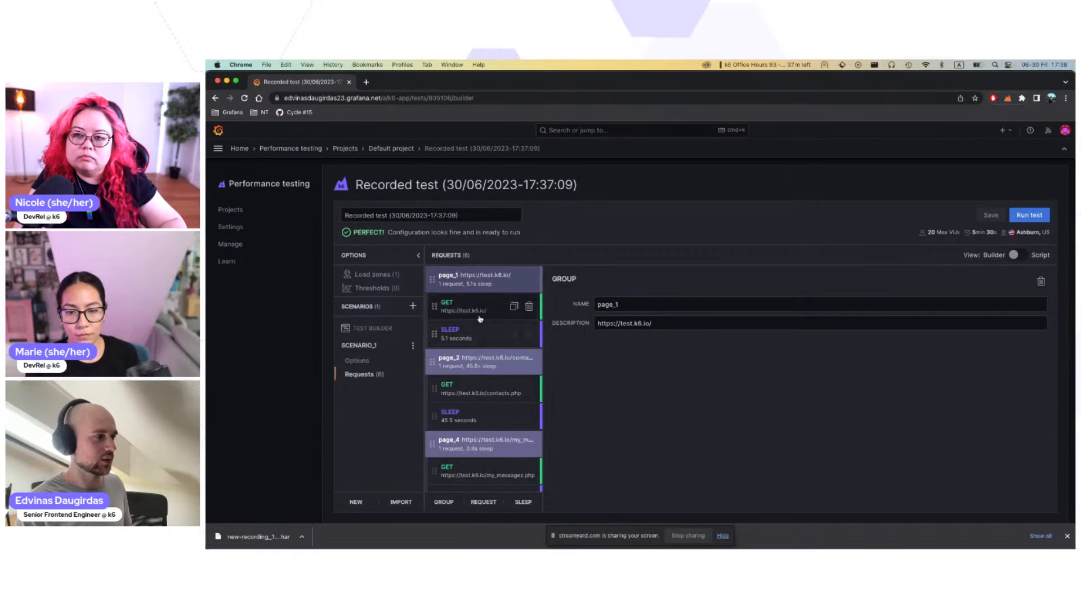
{"action": "scroll", "coordinate": [493, 393], "scroll_direction": "down", "scroll_amount": 5}
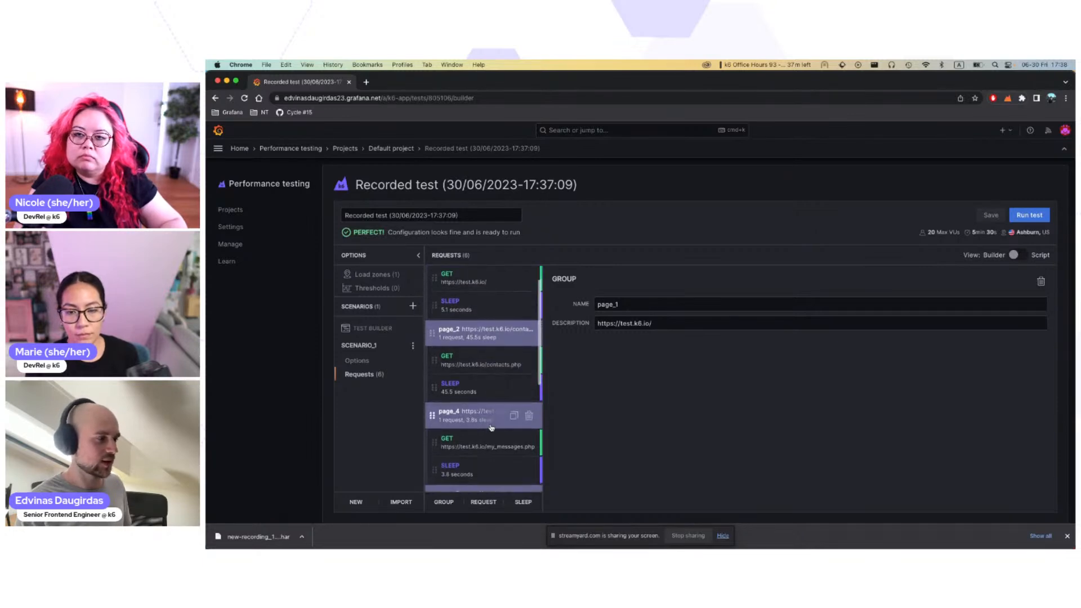
{"action": "scroll", "coordinate": [484, 406], "scroll_direction": "down", "scroll_amount": 6}
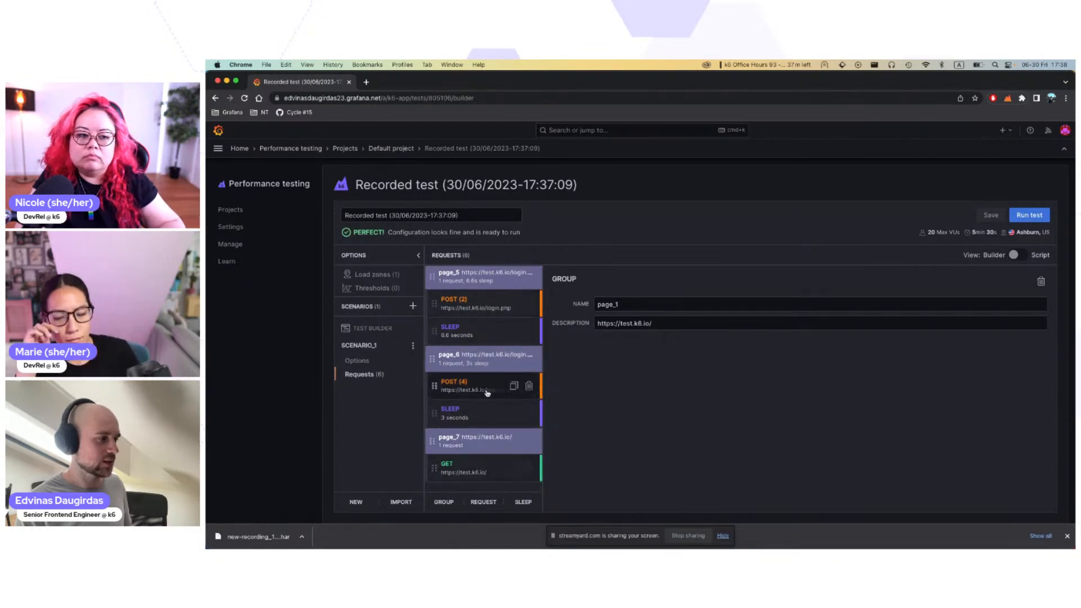
{"action": "left_click", "coordinate": [484, 474]}
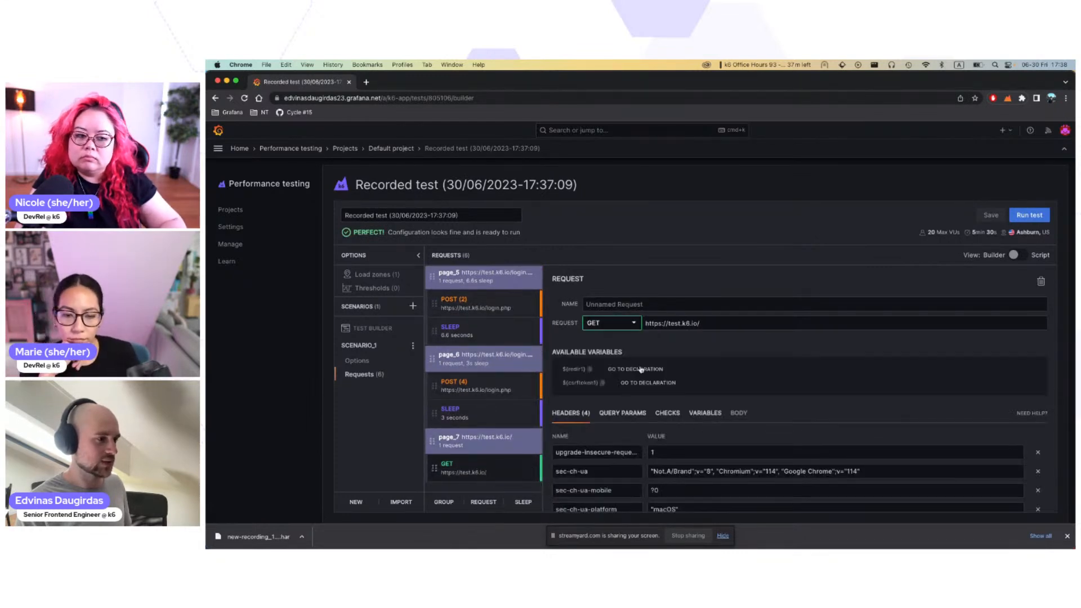
{"action": "left_click", "coordinate": [725, 325]}
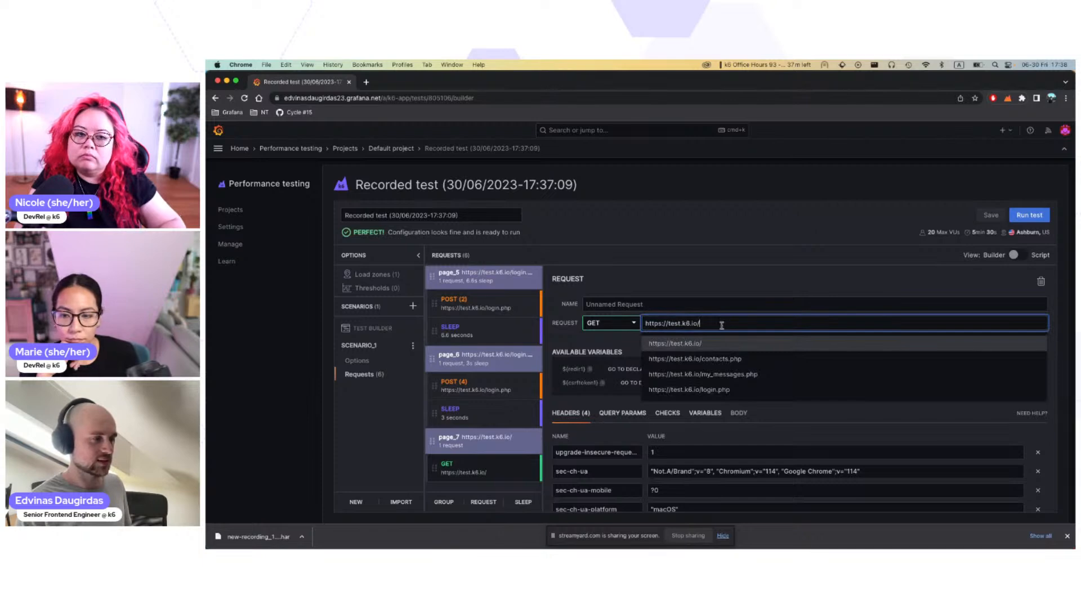
{"action": "left_click", "coordinate": [624, 344]}
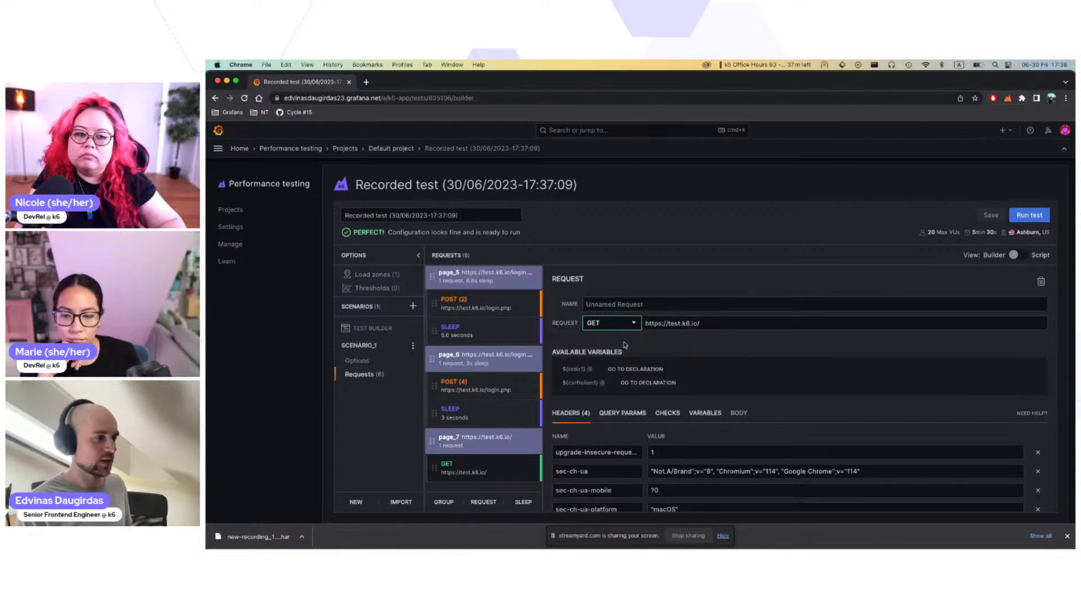
Step: Switch the test to script view and examine the code generated for the recorded page groups
{"action": "left_click", "coordinate": [1016, 257]}
{"action": "scroll", "coordinate": [595, 418], "scroll_direction": "down", "scroll_amount": 5}
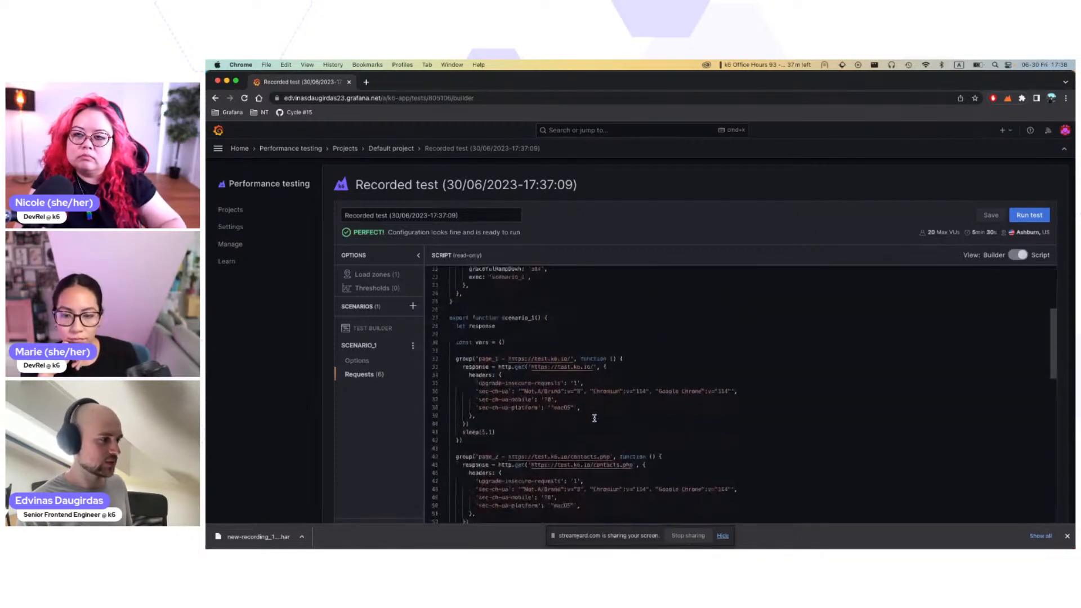
{"action": "scroll", "coordinate": [594, 419], "scroll_direction": "down", "scroll_amount": 2}
{"action": "scroll", "coordinate": [594, 418], "scroll_direction": "down", "scroll_amount": 8}
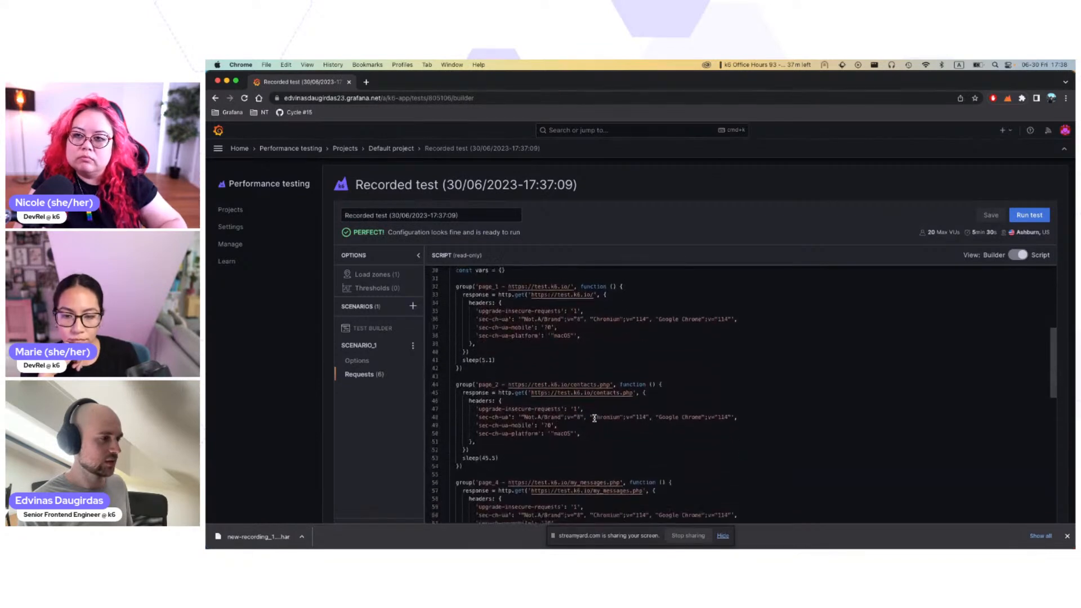
{"action": "scroll", "coordinate": [595, 418], "scroll_direction": "down", "scroll_amount": 3}
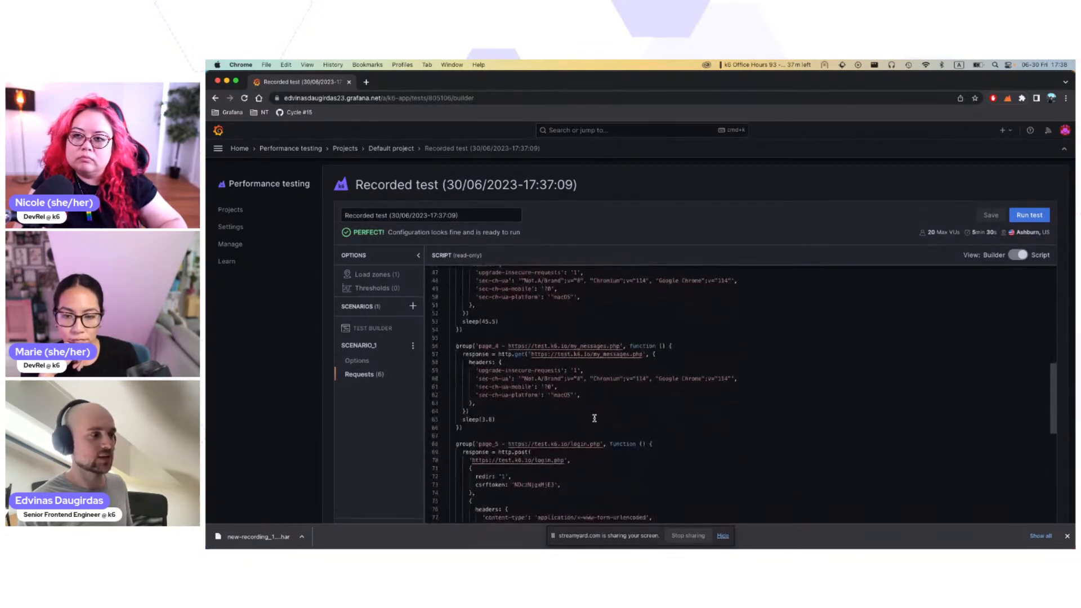
{"action": "scroll", "coordinate": [594, 418], "scroll_direction": "down", "scroll_amount": 12}
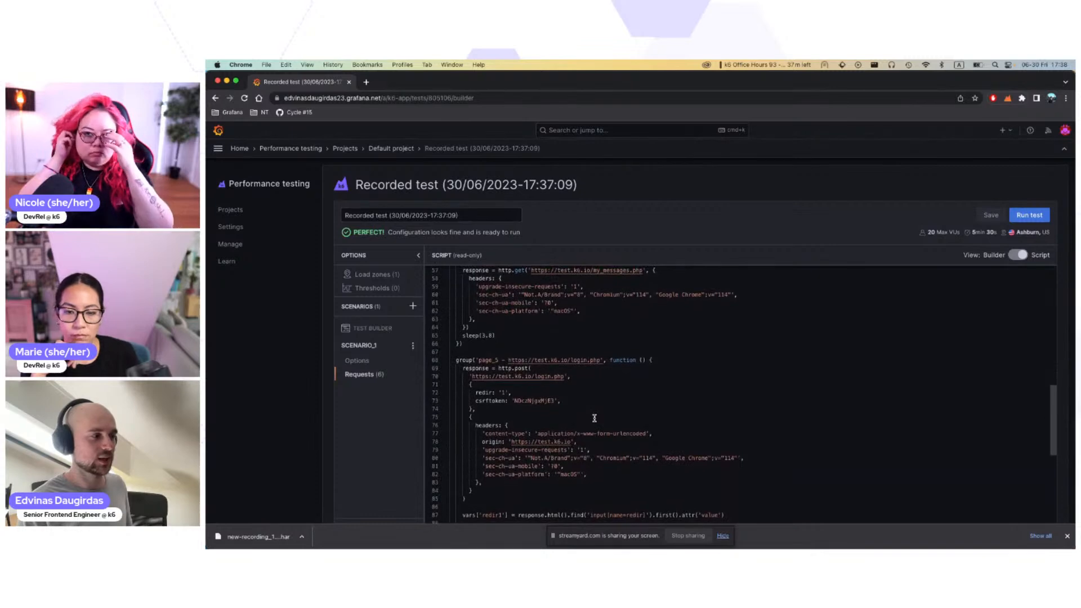
Step: Locate the page_5 login.php group in the generated script and highlight its declaration line
{"action": "scroll", "coordinate": [594, 418], "scroll_direction": "up", "scroll_amount": 3}
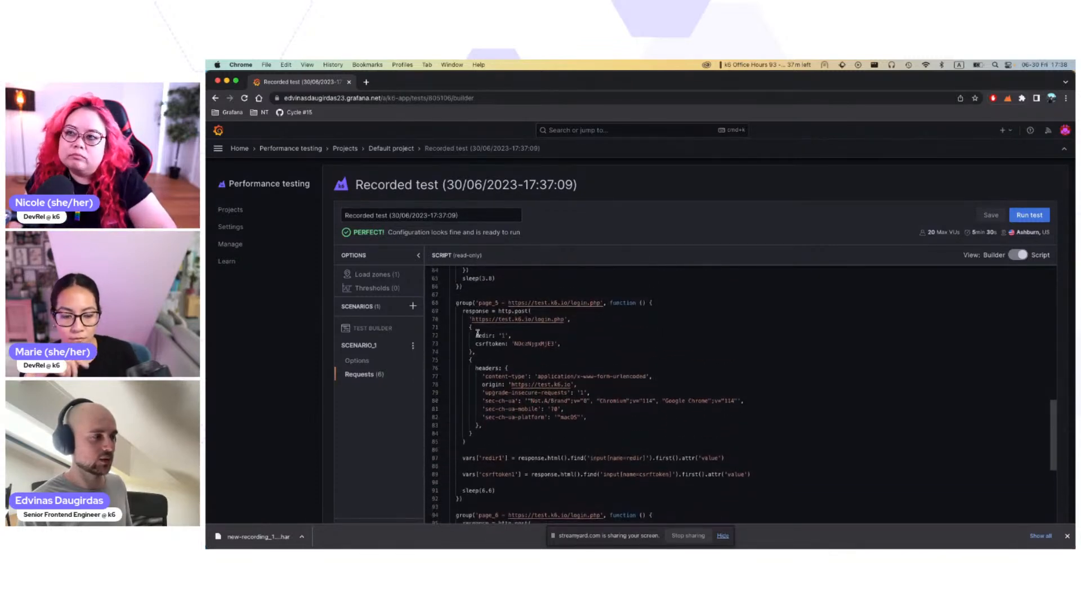
{"action": "left_click_drag", "start_coordinate": [457, 300], "coordinate": [672, 303]}
{"action": "left_click", "coordinate": [676, 301]}
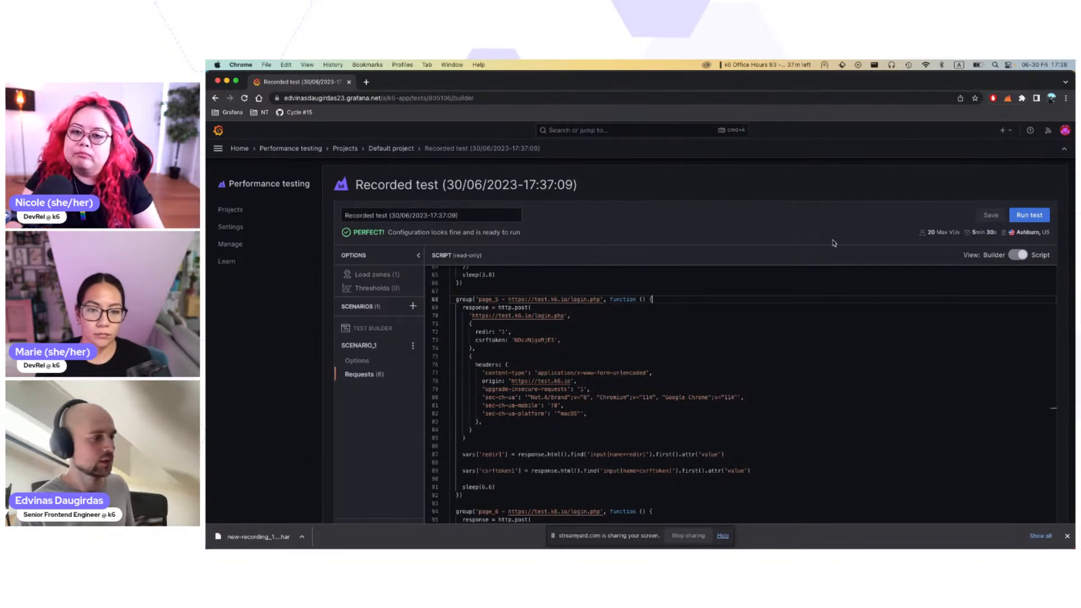
Step: Return the test to builder view and inspect the contacts.php, my_messages.php and login.php requests in the recorded groups
{"action": "left_click", "coordinate": [1019, 255]}
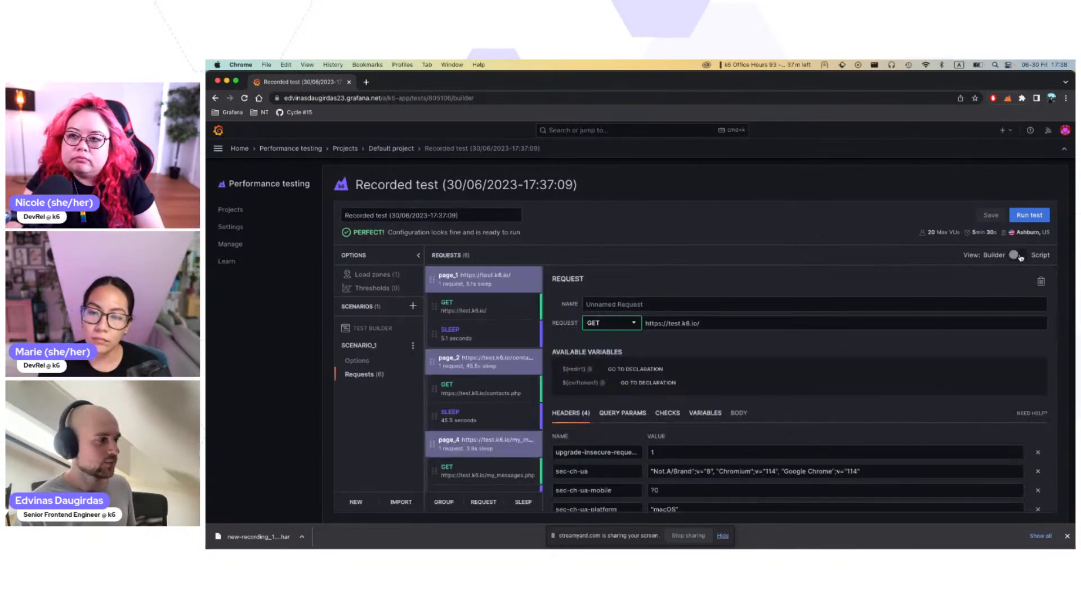
{"action": "left_click", "coordinate": [465, 391]}
{"action": "left_click", "coordinate": [477, 478]}
{"action": "scroll", "coordinate": [477, 478], "scroll_direction": "down", "scroll_amount": 3}
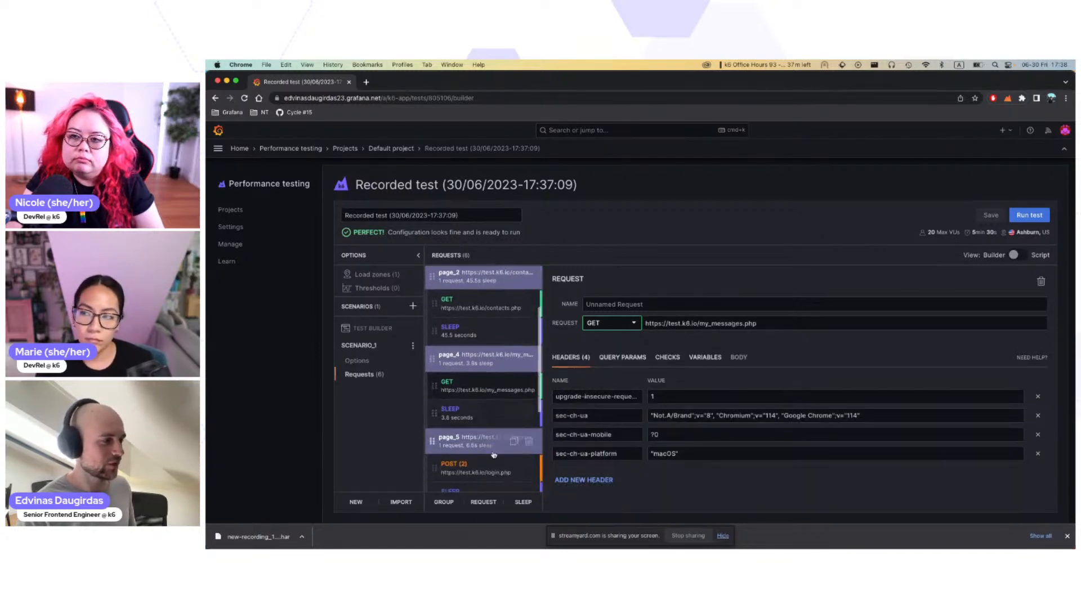
{"action": "left_click", "coordinate": [485, 436]}
{"action": "scroll", "coordinate": [486, 439], "scroll_direction": "down", "scroll_amount": 2}
{"action": "left_click", "coordinate": [486, 439]}
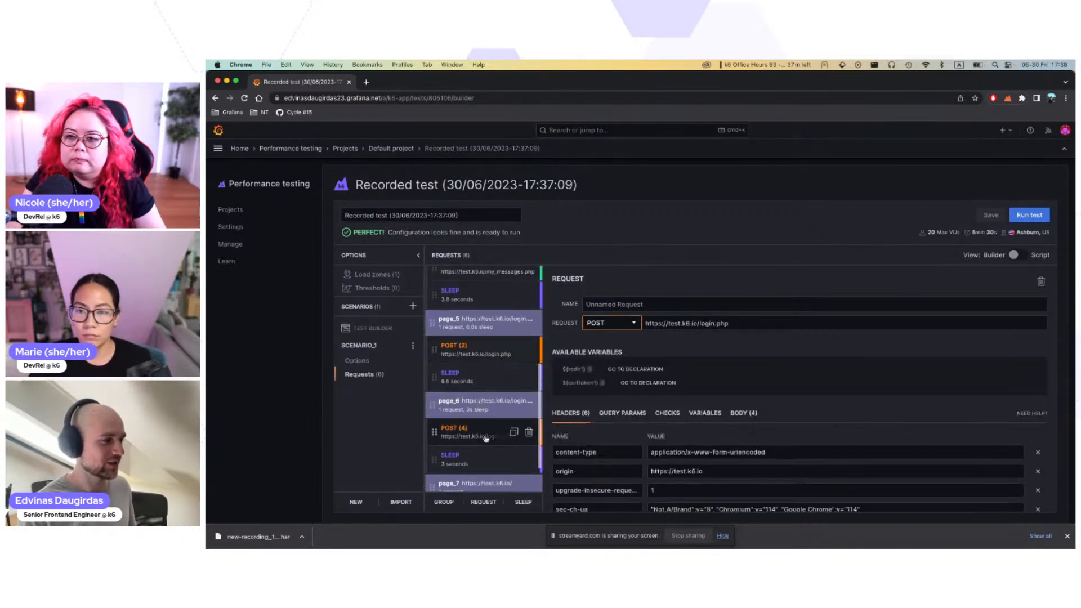
{"action": "scroll", "coordinate": [495, 435], "scroll_direction": "down", "scroll_amount": 2}
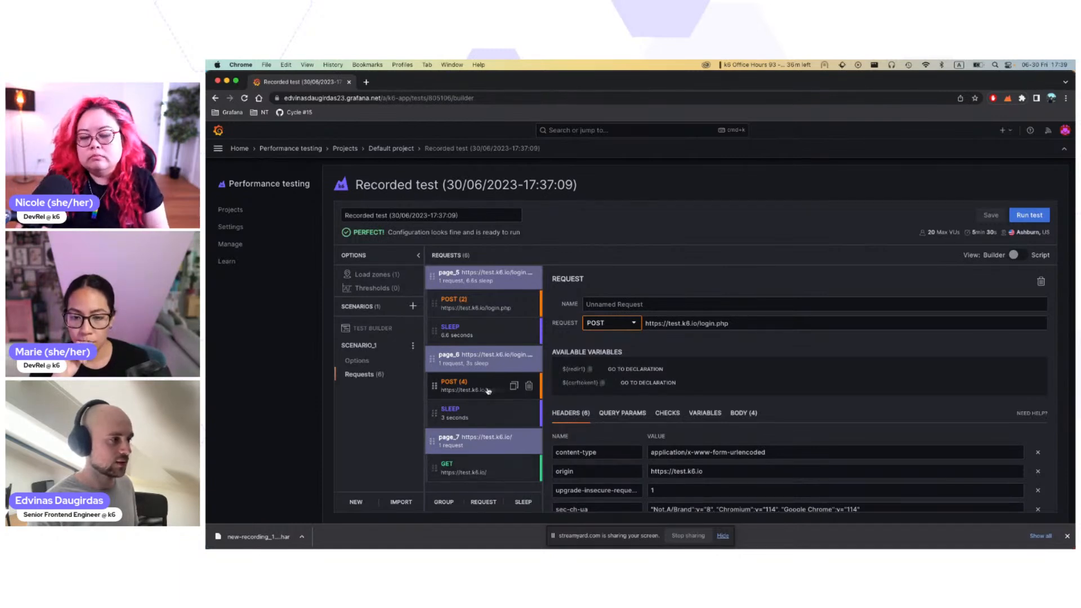
{"action": "scroll", "coordinate": [489, 370], "scroll_direction": "up", "scroll_amount": 2}
{"action": "scroll", "coordinate": [489, 370], "scroll_direction": "up", "scroll_amount": 1}
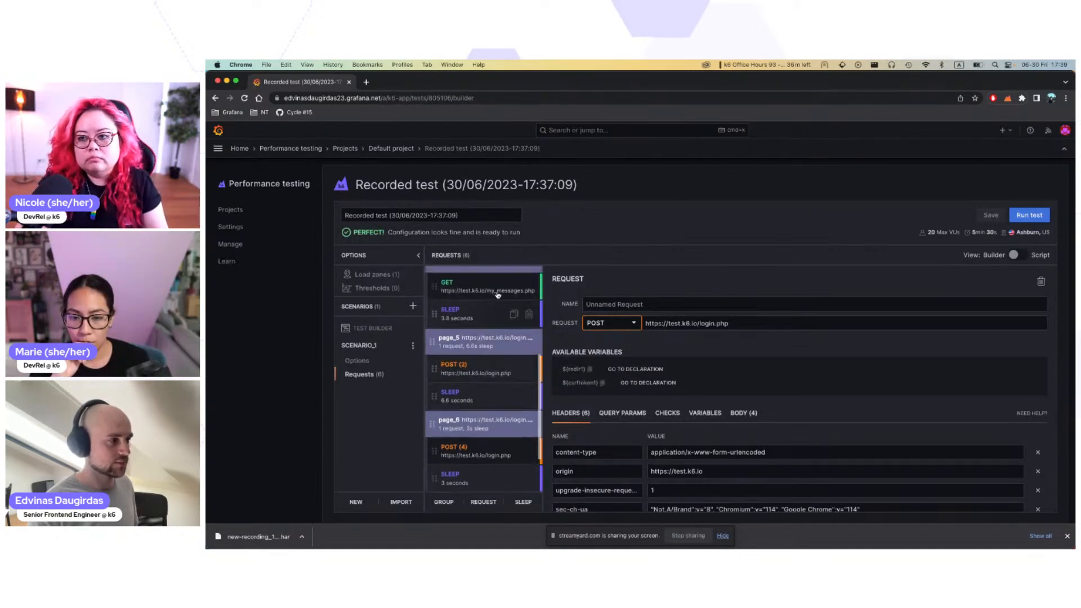
Step: Switch back to script view and examine the lines in page_5 that extract redir1 and csrftoken1 from the response
{"action": "left_click", "coordinate": [1013, 255]}
{"action": "scroll", "coordinate": [557, 404], "scroll_direction": "down", "scroll_amount": 5}
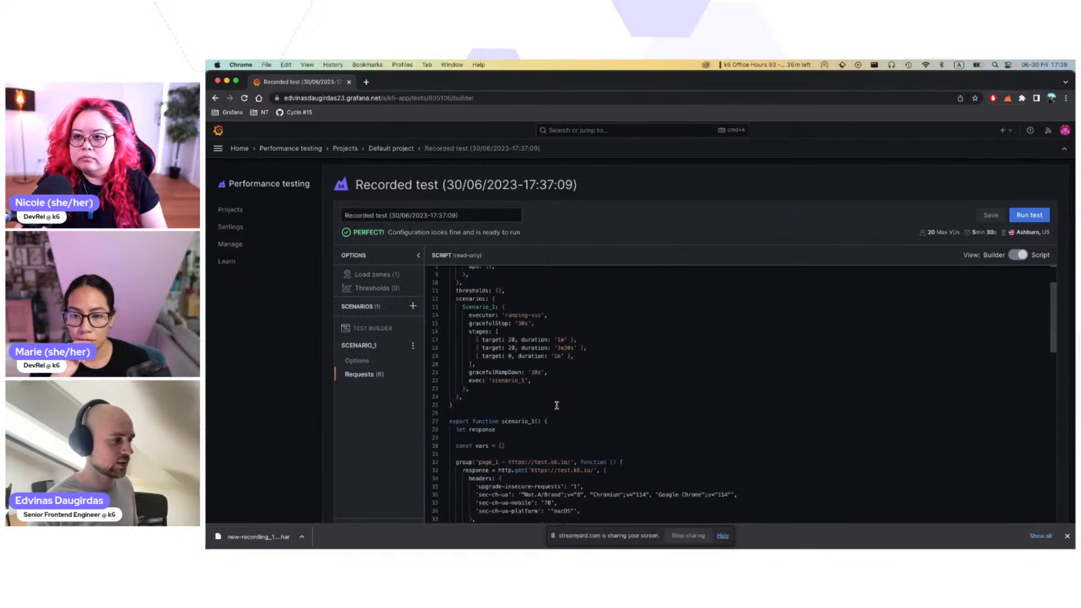
{"action": "scroll", "coordinate": [556, 404], "scroll_direction": "down", "scroll_amount": 8}
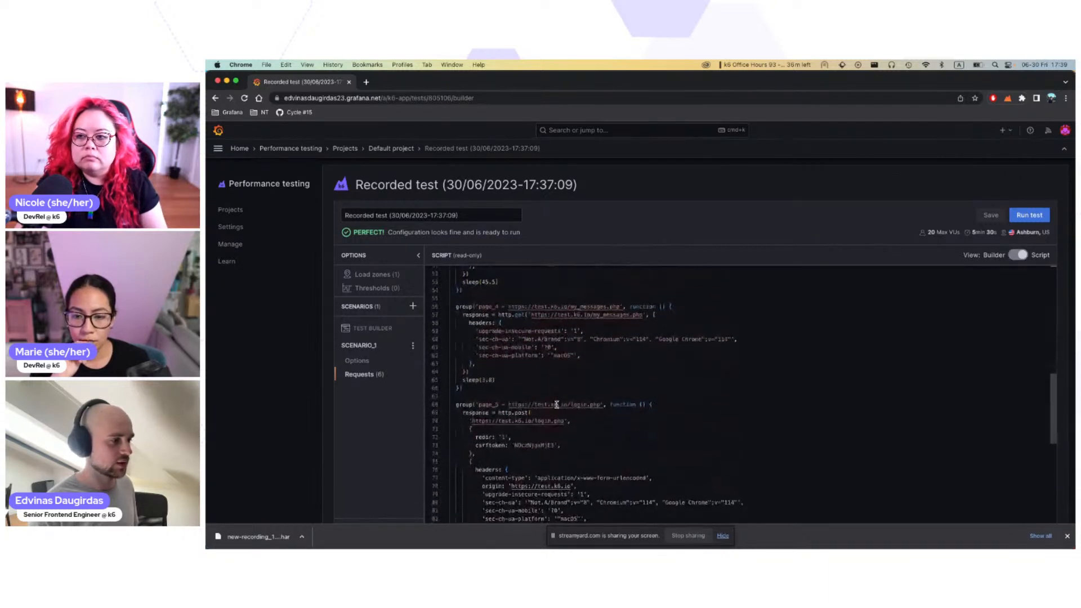
{"action": "scroll", "coordinate": [556, 404], "scroll_direction": "down", "scroll_amount": 2}
{"action": "scroll", "coordinate": [558, 383], "scroll_direction": "up", "scroll_amount": 2}
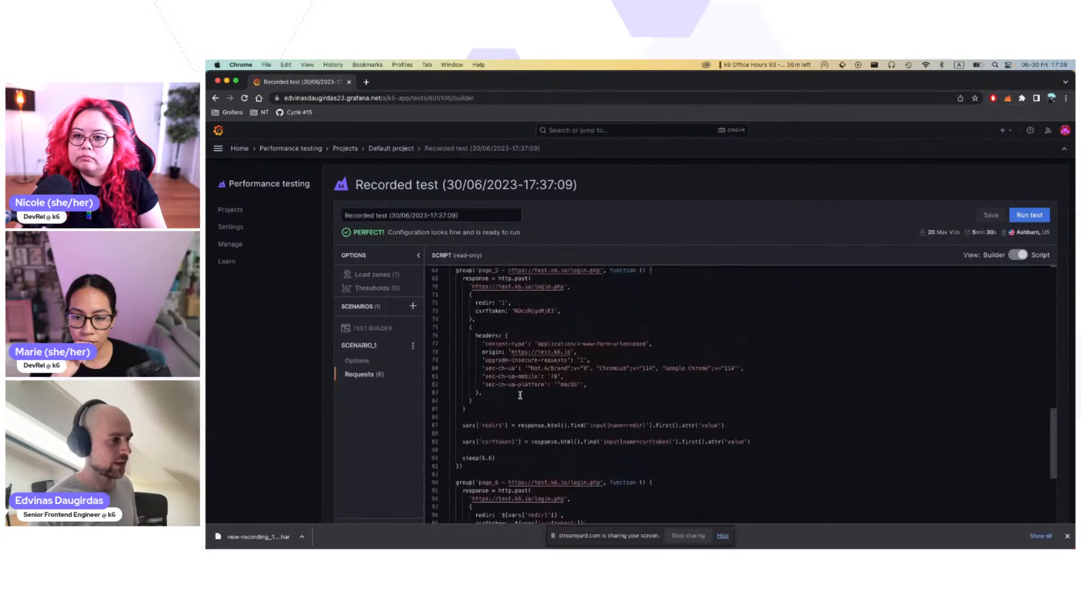
{"action": "scroll", "coordinate": [566, 310], "scroll_direction": "down", "scroll_amount": 1}
{"action": "left_click_drag", "start_coordinate": [537, 304], "coordinate": [547, 305]}
{"action": "left_click_drag", "start_coordinate": [461, 441], "coordinate": [781, 459]}
{"action": "left_click", "coordinate": [495, 447]}
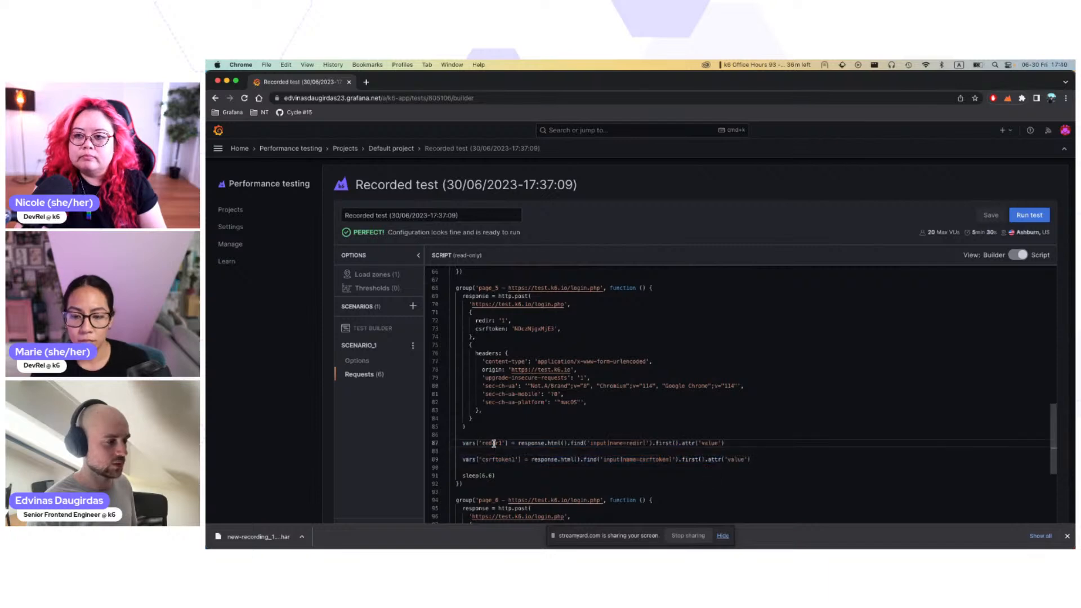
{"action": "double_click", "coordinate": [493, 443]}
{"action": "double_click", "coordinate": [517, 460]}
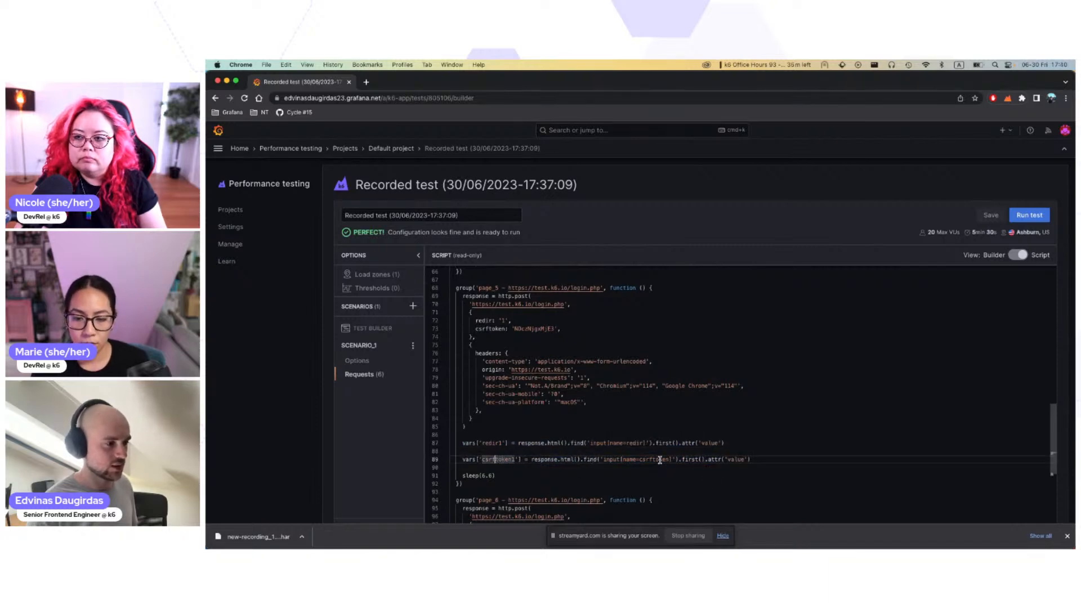
{"action": "left_click_drag", "start_coordinate": [685, 460], "coordinate": [760, 459]}
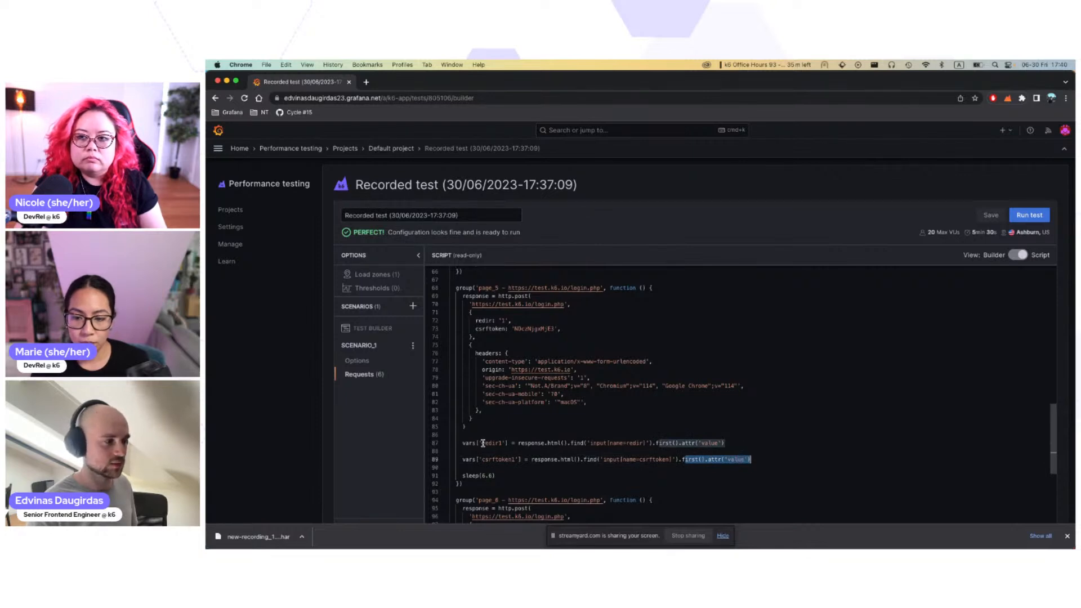
Step: Examine how the page_6 login POST request uses the redir1 and csrftoken1 variables in its body
{"action": "scroll", "coordinate": [575, 450], "scroll_direction": "down", "scroll_amount": 6}
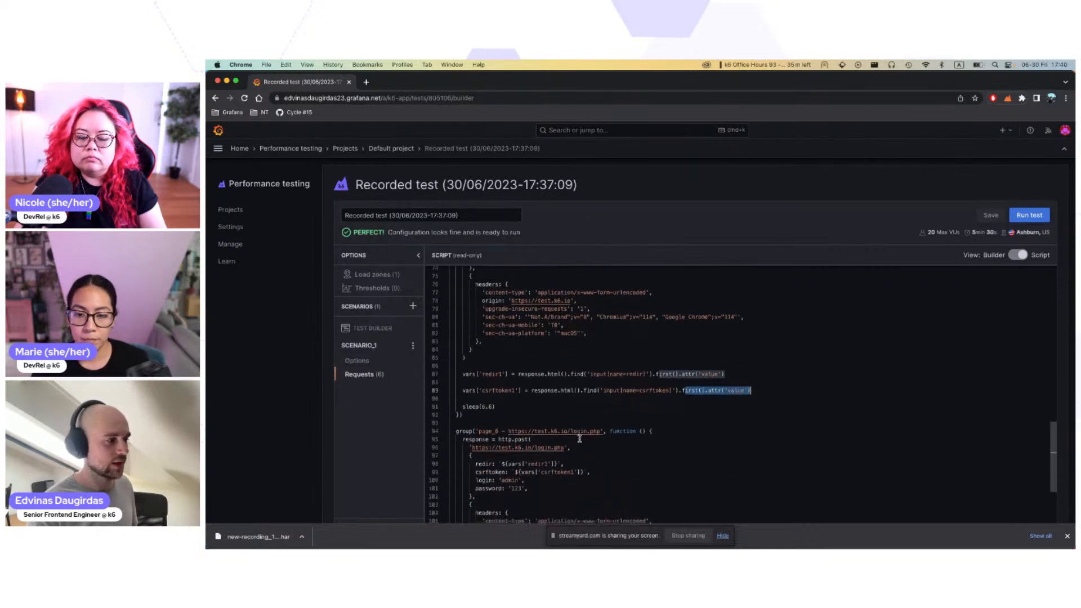
{"action": "scroll", "coordinate": [578, 390], "scroll_direction": "down", "scroll_amount": 1}
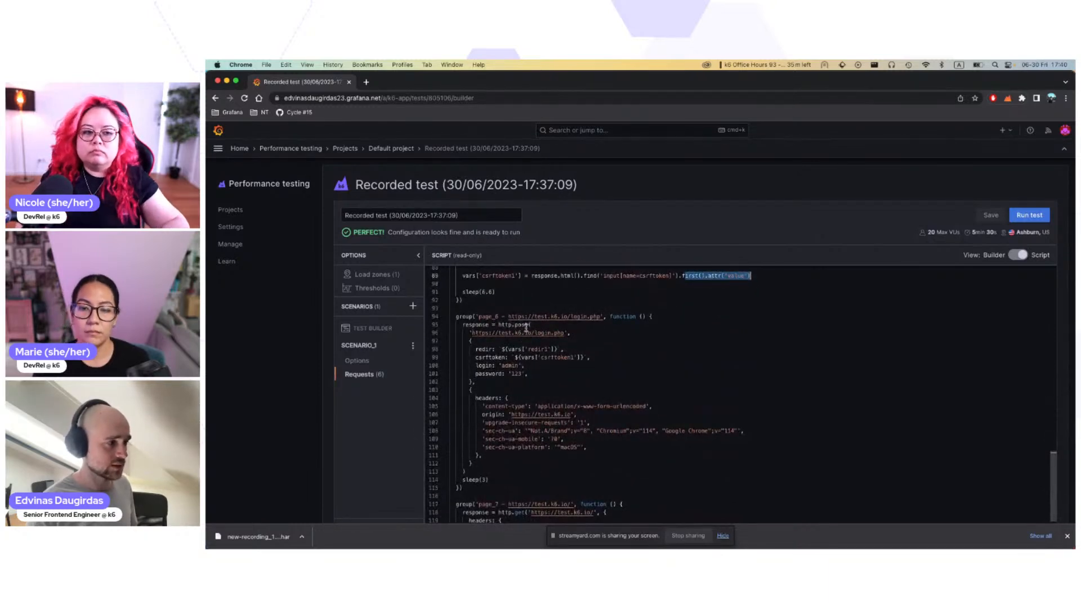
{"action": "left_click_drag", "start_coordinate": [526, 328], "coordinate": [523, 381]}
{"action": "left_click", "coordinate": [522, 348]}
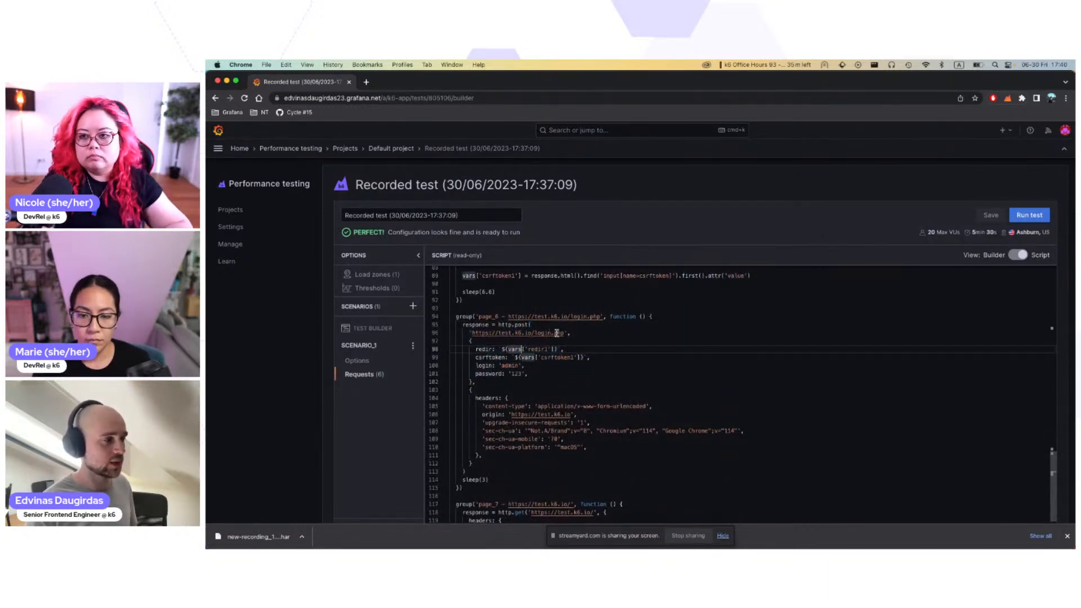
{"action": "double_click", "coordinate": [521, 324]}
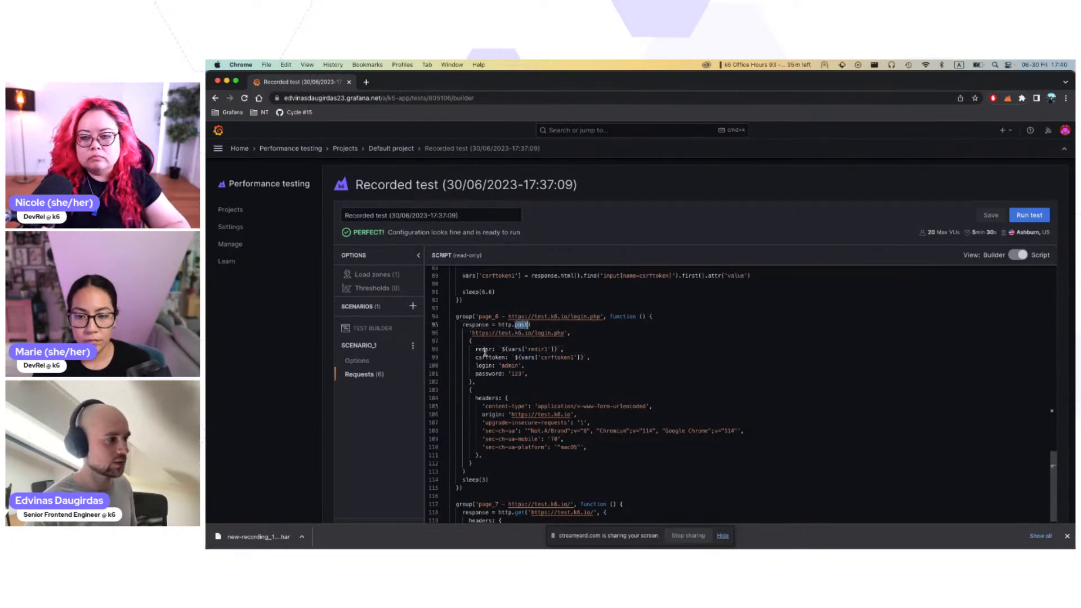
{"action": "left_click_drag", "start_coordinate": [476, 349], "coordinate": [613, 355]}
{"action": "scroll", "coordinate": [613, 355], "scroll_direction": "up", "scroll_amount": 2}
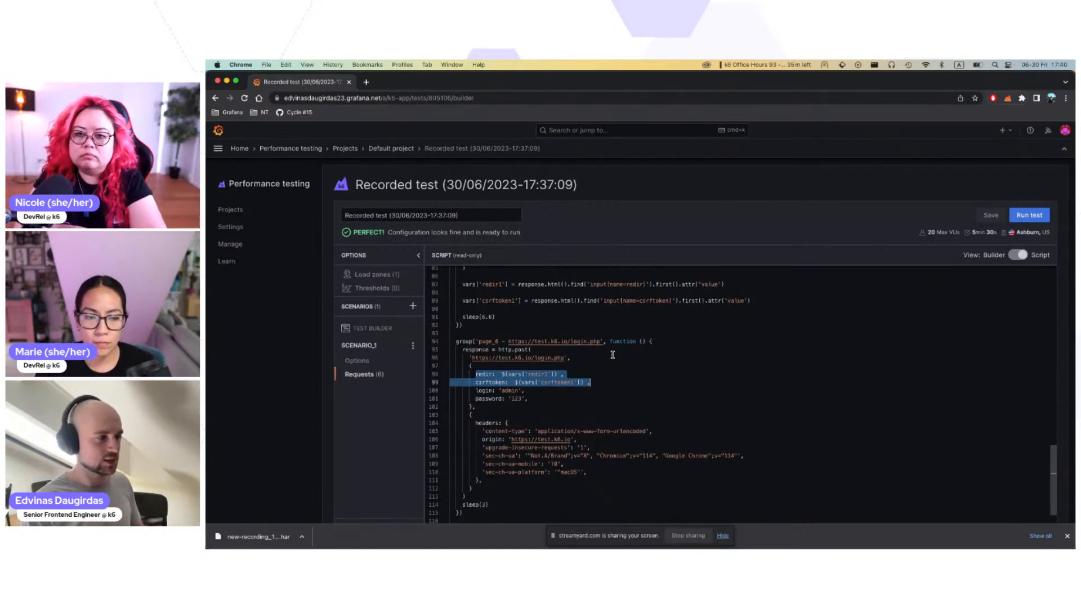
{"action": "left_click", "coordinate": [613, 364]}
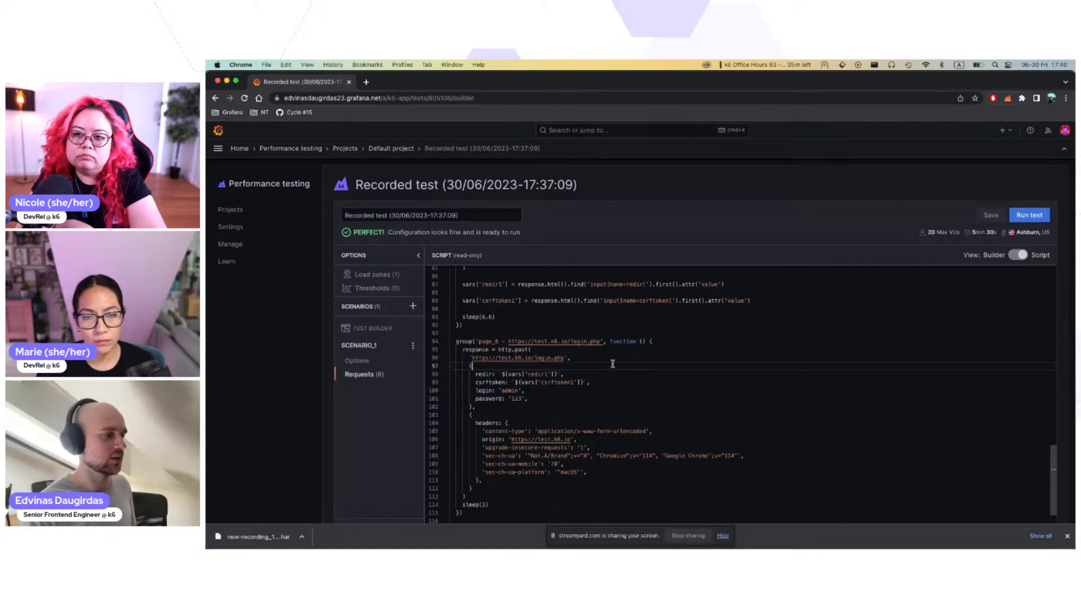
Step: Highlight the two variable extraction lines at the end of page_5 and compare them with the page_6 request code
{"action": "scroll", "coordinate": [613, 364], "scroll_direction": "down", "scroll_amount": 3}
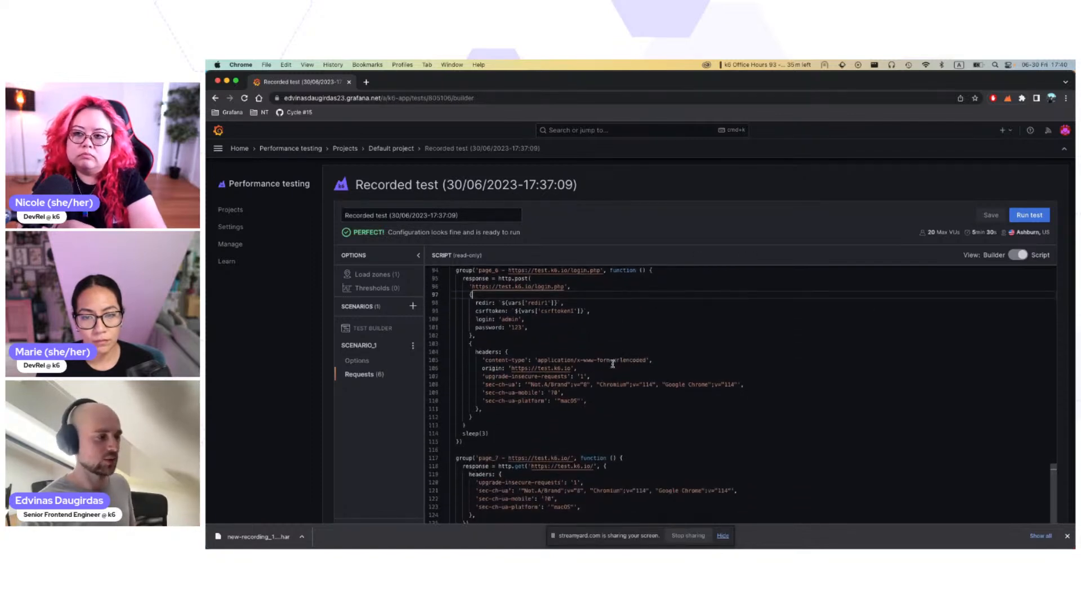
{"action": "scroll", "coordinate": [613, 363], "scroll_direction": "up", "scroll_amount": 3}
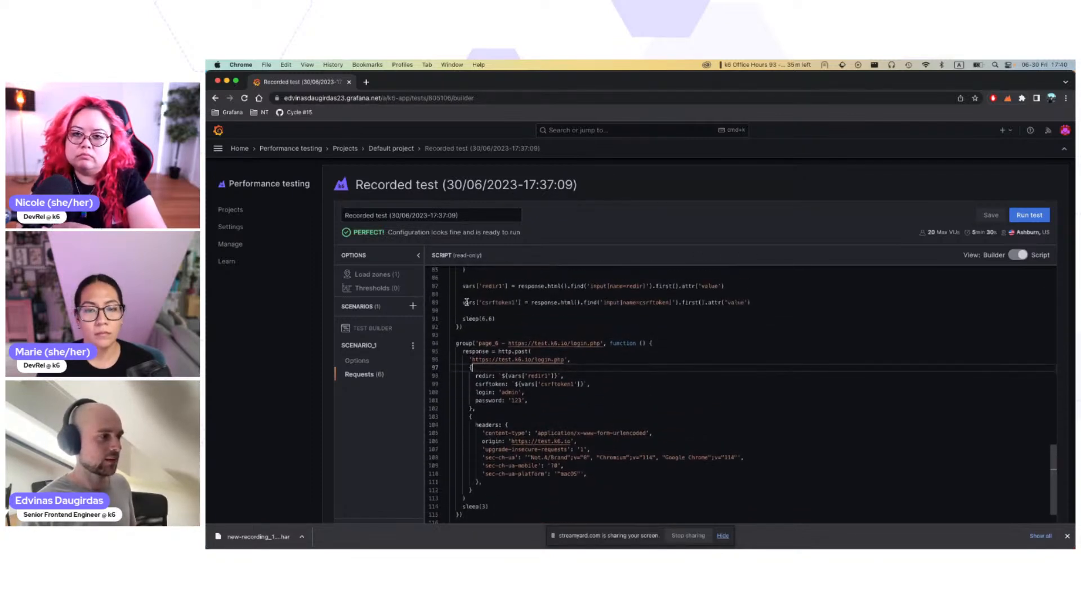
{"action": "left_click_drag", "start_coordinate": [462, 286], "coordinate": [428, 288]}
{"action": "left_click", "coordinate": [783, 303]}
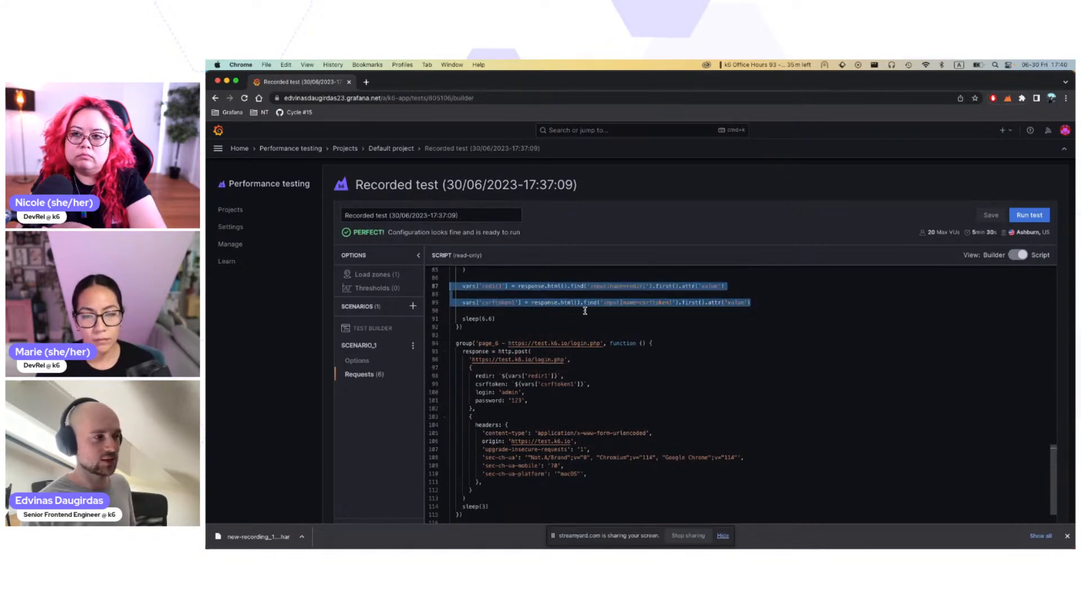
{"action": "scroll", "coordinate": [585, 311], "scroll_direction": "up", "scroll_amount": 1}
{"action": "scroll", "coordinate": [586, 311], "scroll_direction": "down", "scroll_amount": 1}
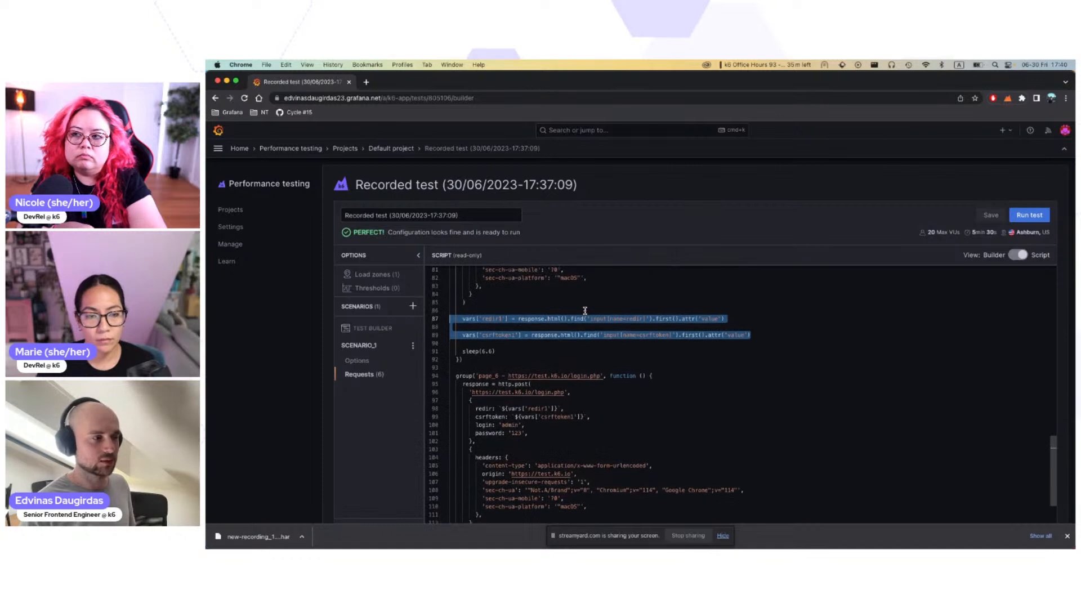
{"action": "scroll", "coordinate": [583, 313], "scroll_direction": "down", "scroll_amount": 1}
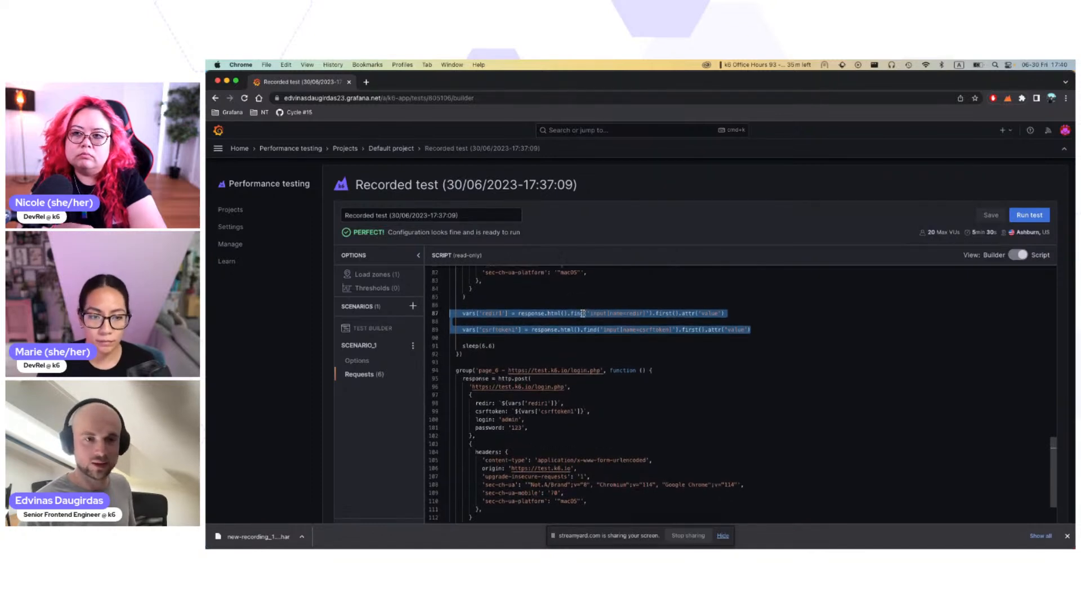
{"action": "left_click", "coordinate": [566, 345]}
{"action": "scroll", "coordinate": [560, 343], "scroll_direction": "down", "scroll_amount": 2}
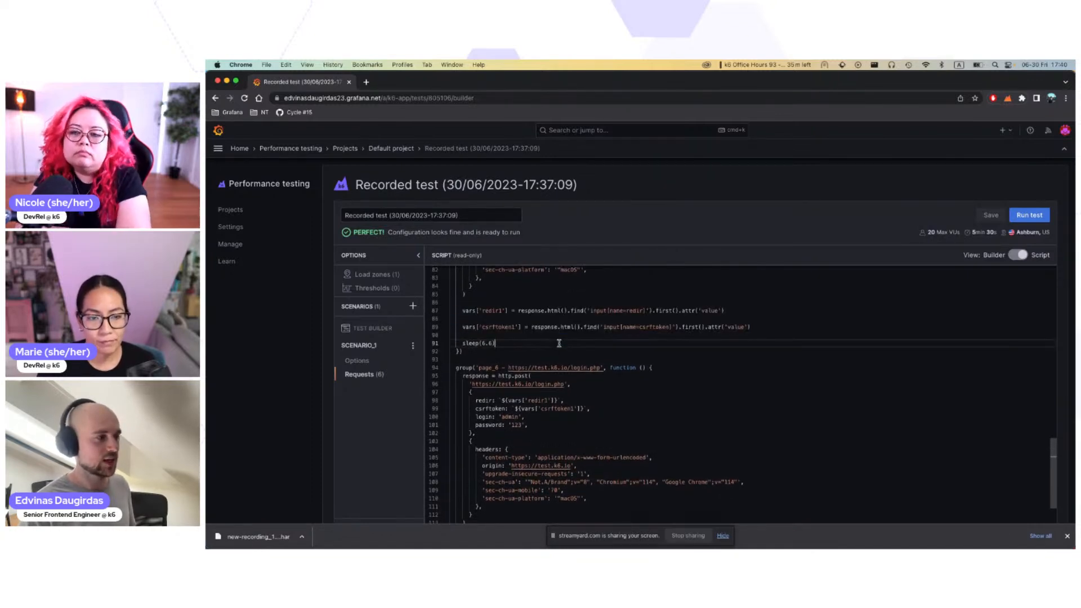
{"action": "scroll", "coordinate": [559, 343], "scroll_direction": "down", "scroll_amount": 3}
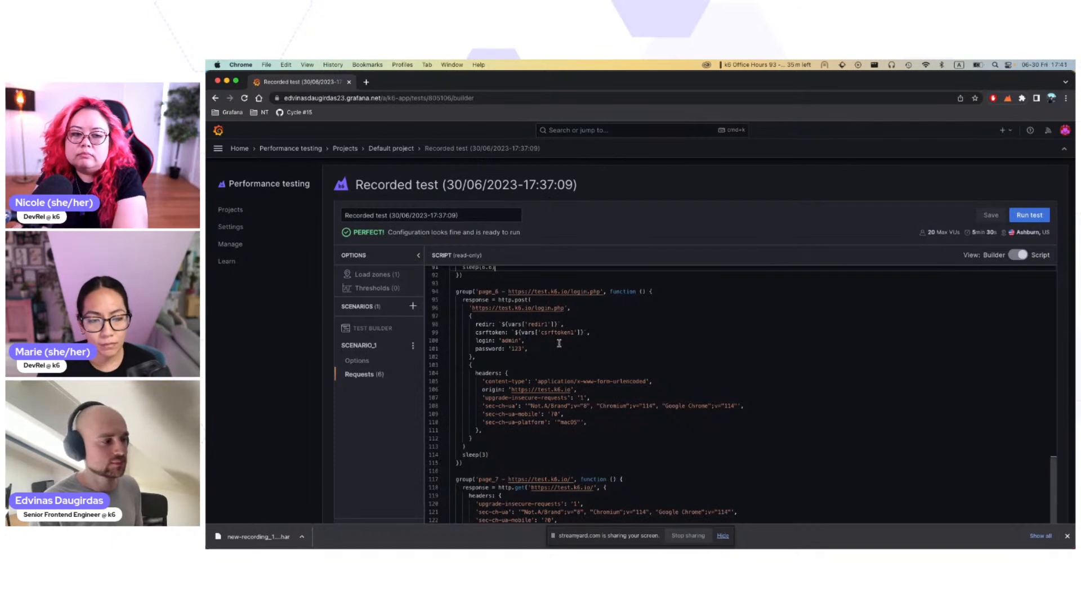
Step: Run the recorded test and dismiss the browser's download bar
{"action": "scroll", "coordinate": [560, 343], "scroll_direction": "down", "scroll_amount": 5}
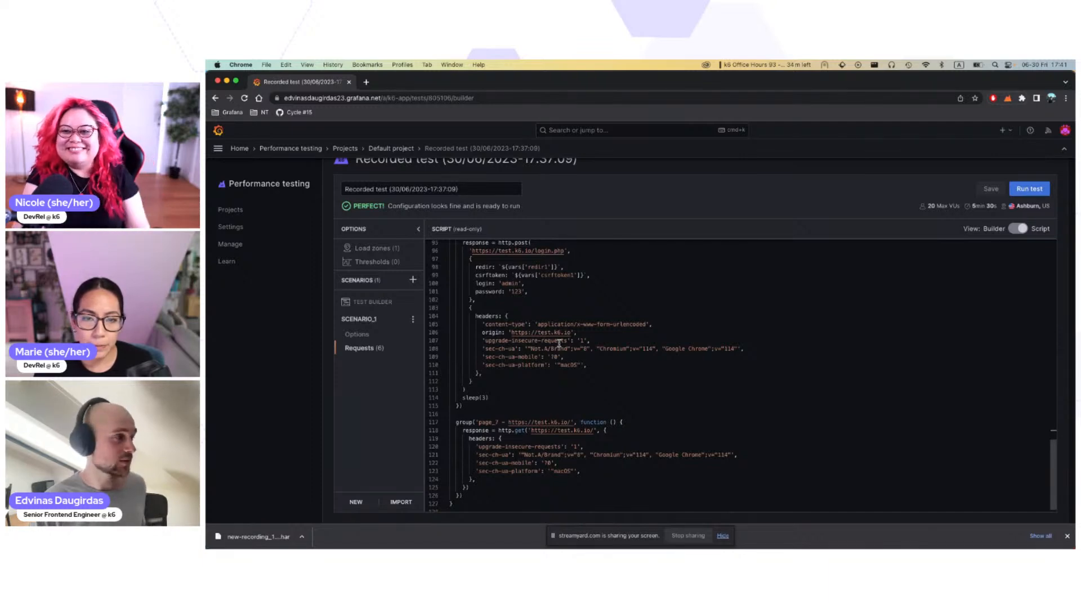
{"action": "left_click", "coordinate": [1029, 189]}
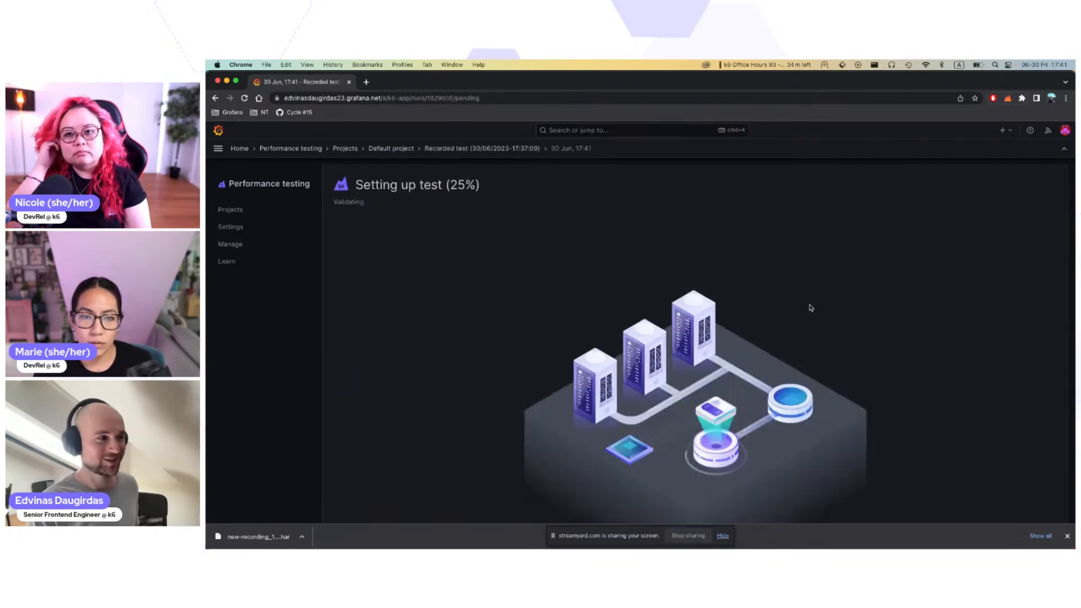
{"action": "left_click", "coordinate": [1068, 536]}
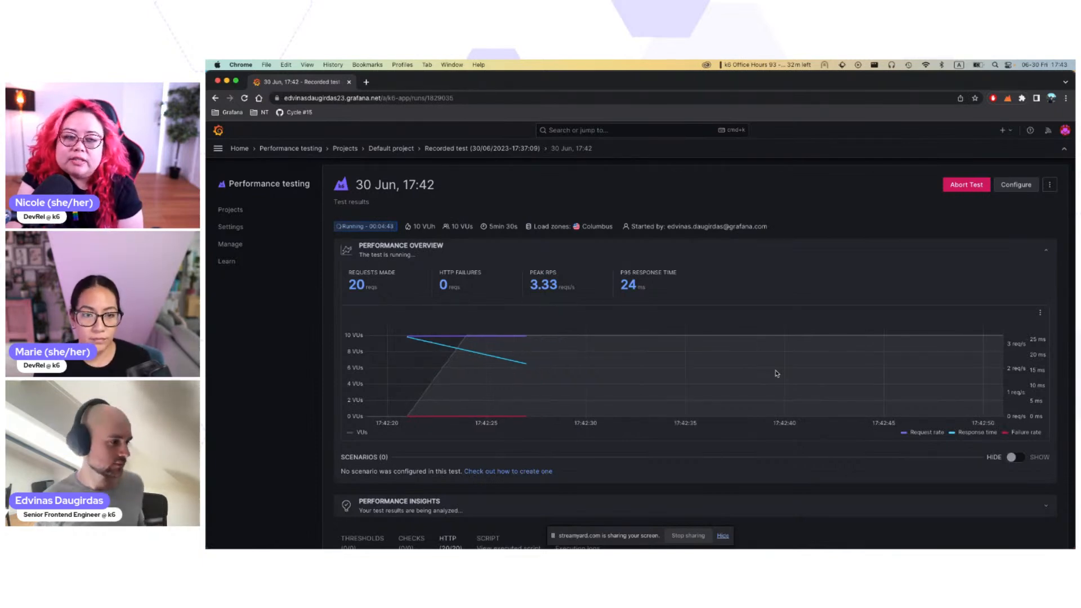
Step: Review the running test's performance overview chart and the HTTP results of each requested URL
{"action": "scroll", "coordinate": [775, 373], "scroll_direction": "down", "scroll_amount": 5}
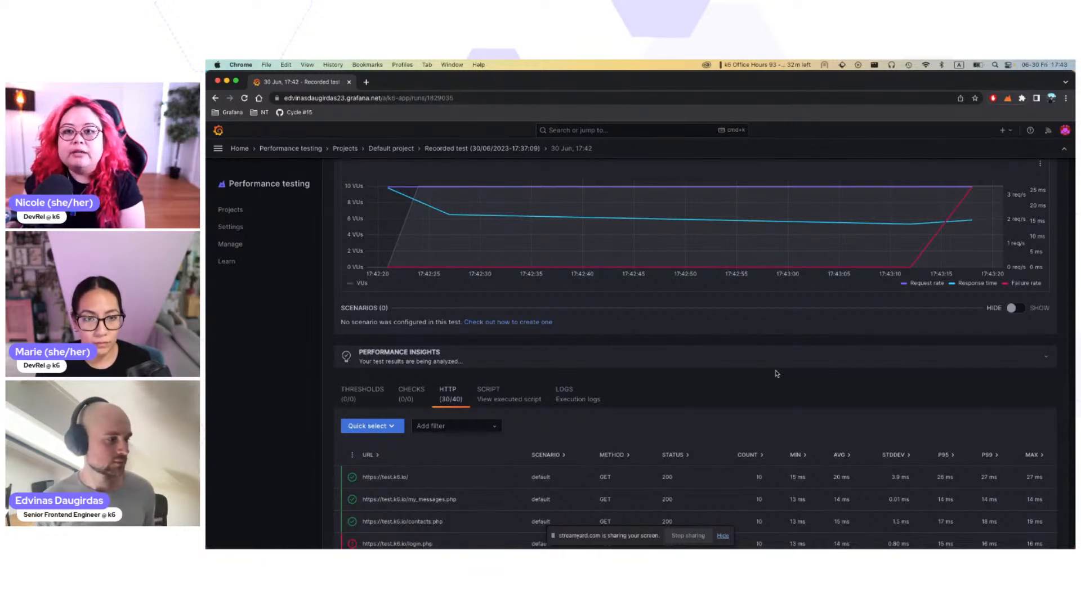
{"action": "scroll", "coordinate": [776, 373], "scroll_direction": "down", "scroll_amount": 2}
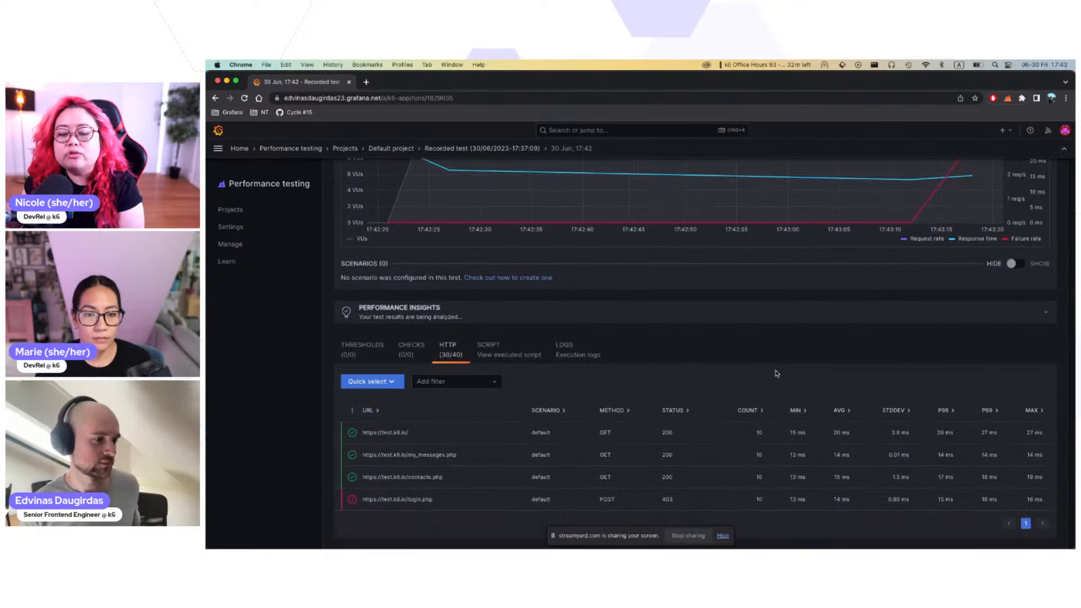
{"action": "scroll", "coordinate": [776, 373], "scroll_direction": "up", "scroll_amount": 1}
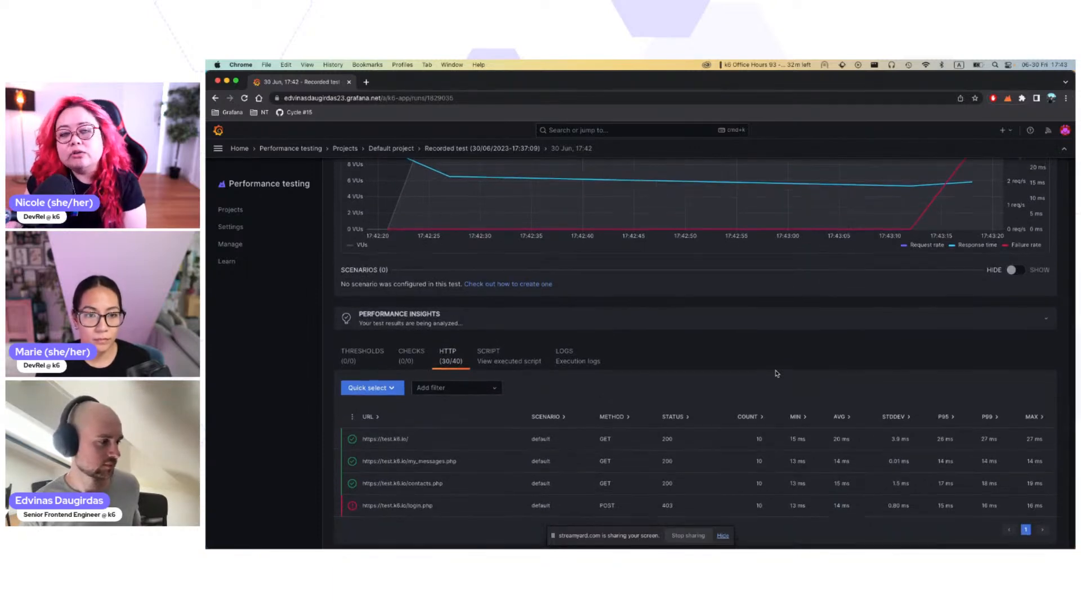
{"action": "scroll", "coordinate": [776, 373], "scroll_direction": "up", "scroll_amount": 5}
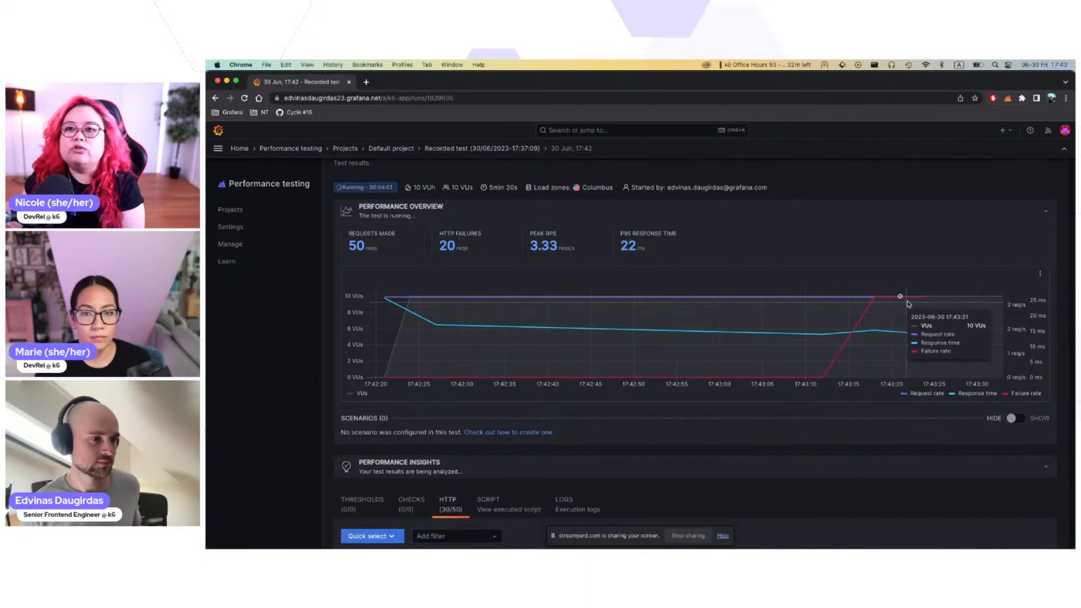
{"action": "scroll", "coordinate": [785, 435], "scroll_direction": "down", "scroll_amount": 5}
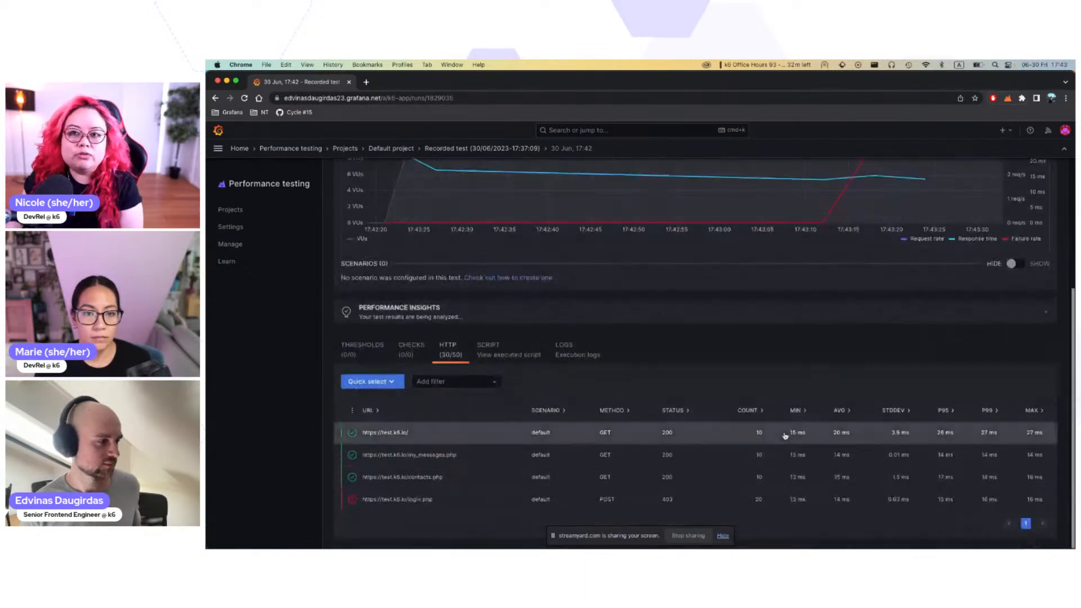
{"action": "scroll", "coordinate": [785, 435], "scroll_direction": "up", "scroll_amount": 1}
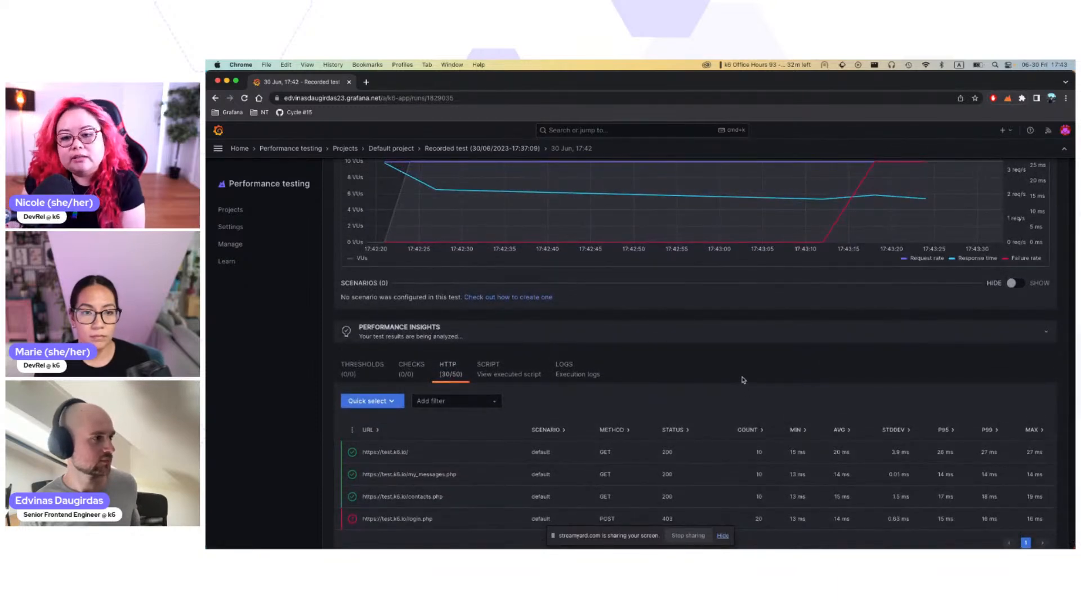
Step: Compare the request rate, response time and failure rate in the performance overview chart with the per-URL HTTP results
{"action": "scroll", "coordinate": [743, 380], "scroll_direction": "up", "scroll_amount": 5}
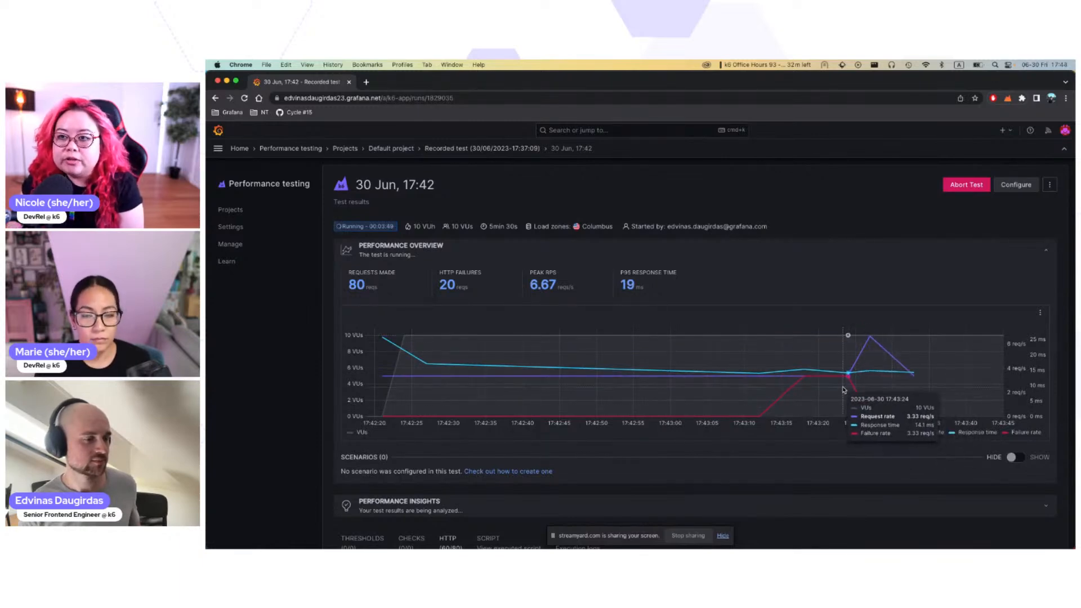
{"action": "scroll", "coordinate": [844, 389], "scroll_direction": "down", "scroll_amount": 5}
{"action": "scroll", "coordinate": [844, 389], "scroll_direction": "up", "scroll_amount": 2}
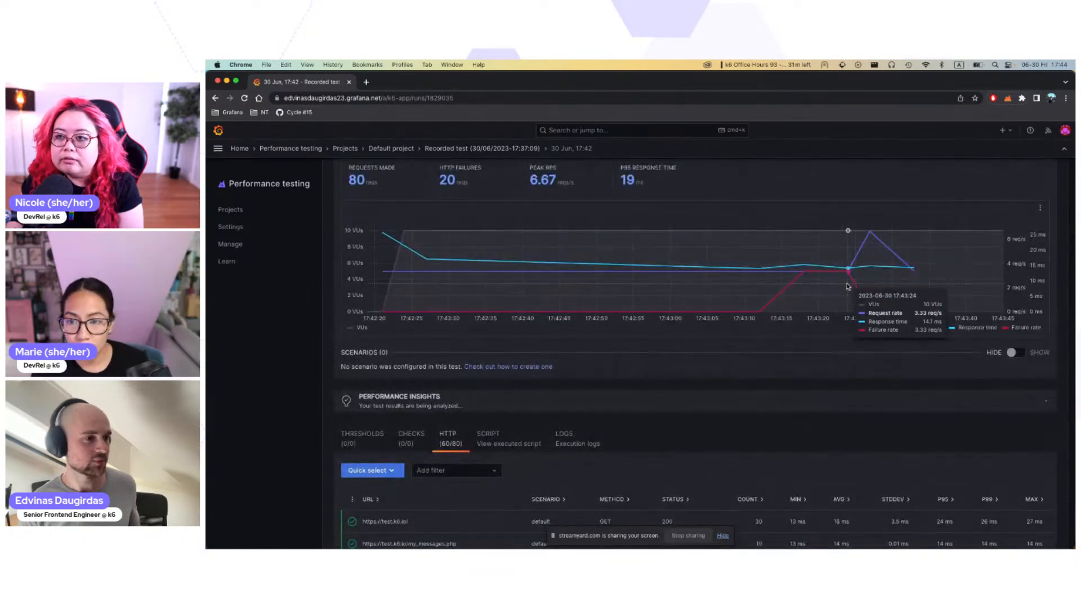
{"action": "scroll", "coordinate": [791, 356], "scroll_direction": "down", "scroll_amount": 2}
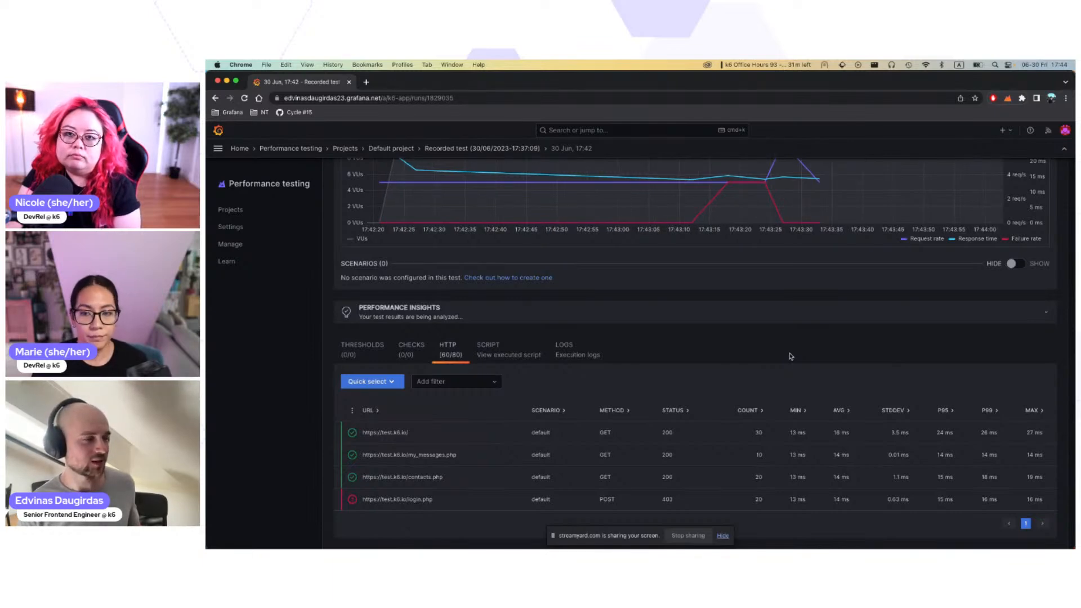
{"action": "scroll", "coordinate": [791, 357], "scroll_direction": "up", "scroll_amount": 4}
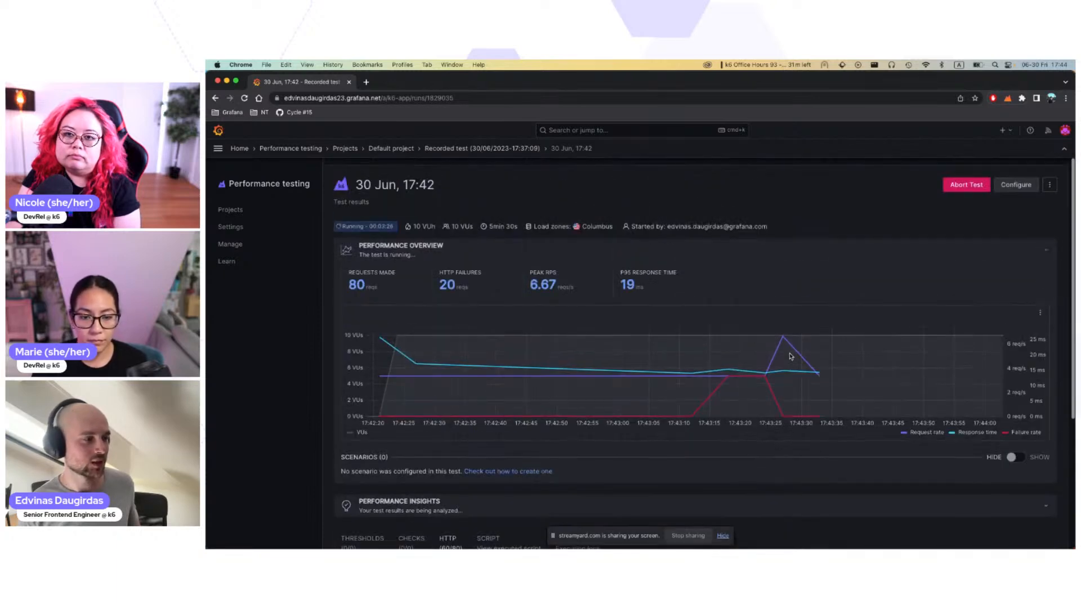
{"action": "scroll", "coordinate": [791, 356], "scroll_direction": "down", "scroll_amount": 3}
{"action": "scroll", "coordinate": [791, 357], "scroll_direction": "down", "scroll_amount": 1}
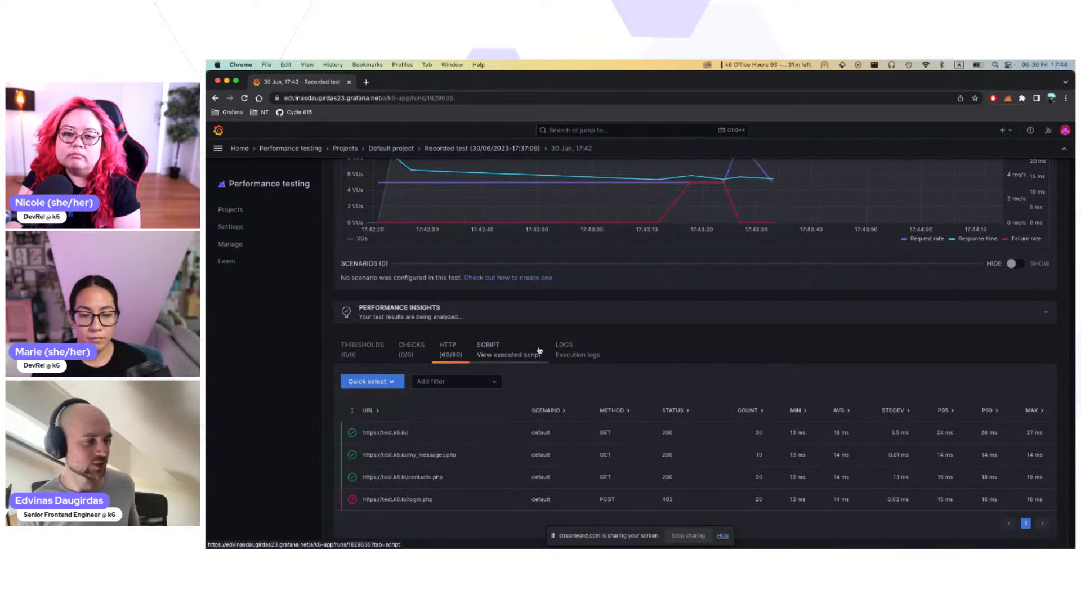
Step: View the executed script and trace the redir1 and csrftoken1 variables from the page_6 login request back to their extraction in page_5
{"action": "left_click", "coordinate": [539, 350]}
{"action": "scroll", "coordinate": [539, 347], "scroll_direction": "down", "scroll_amount": 10}
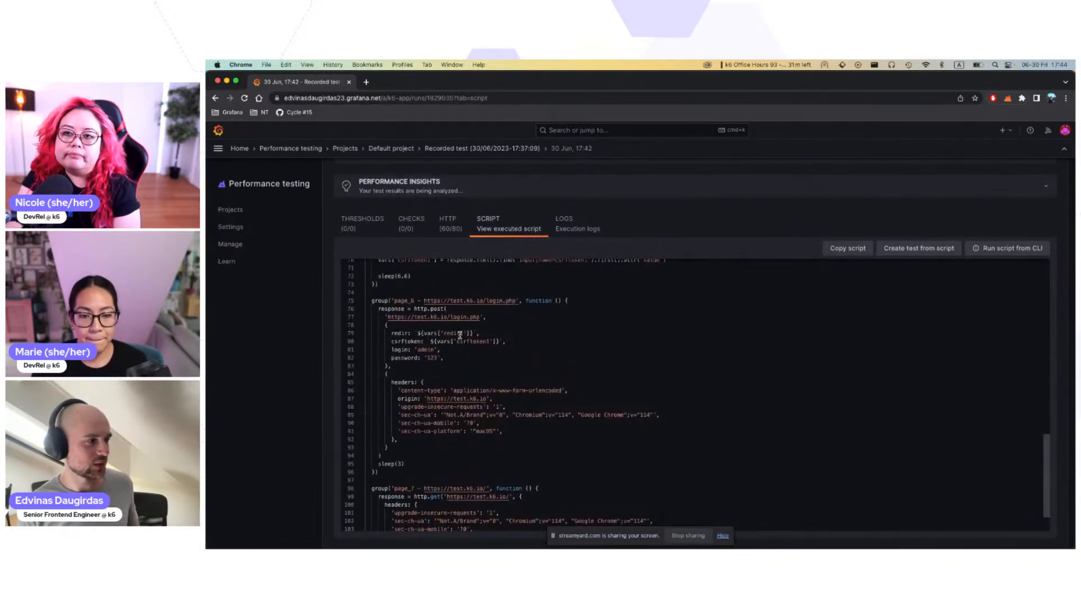
{"action": "double_click", "coordinate": [460, 334]}
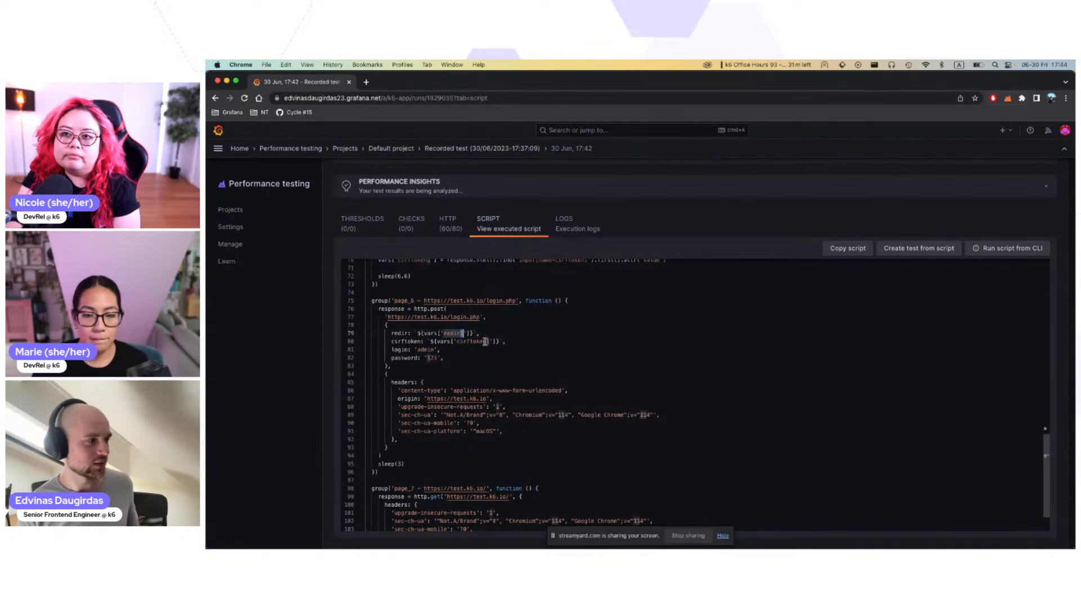
{"action": "double_click", "coordinate": [489, 341]}
{"action": "scroll", "coordinate": [490, 342], "scroll_direction": "up", "scroll_amount": 2}
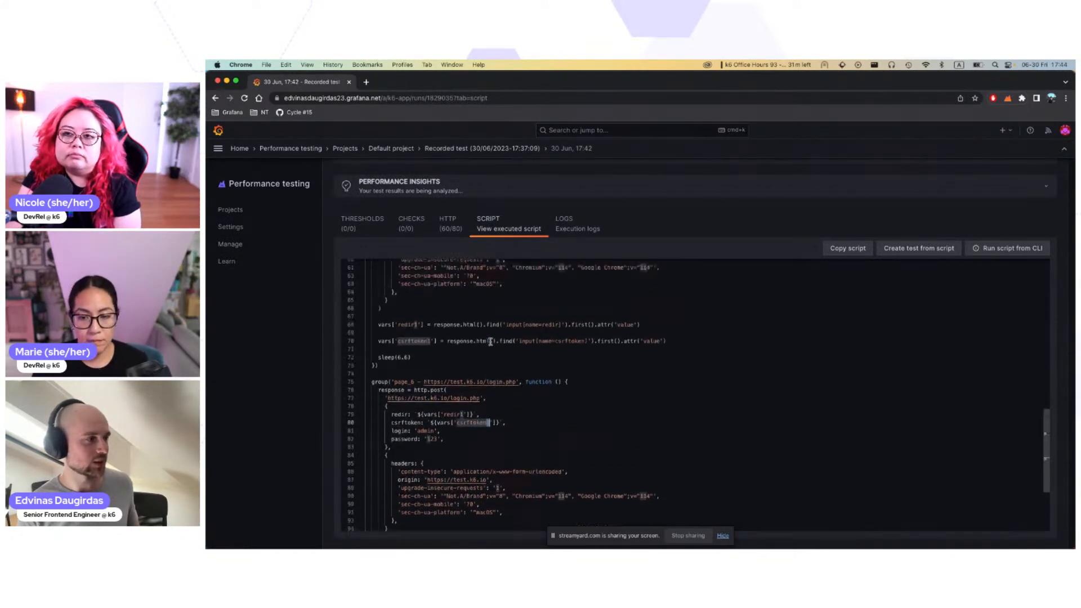
{"action": "scroll", "coordinate": [490, 342], "scroll_direction": "up", "scroll_amount": 10}
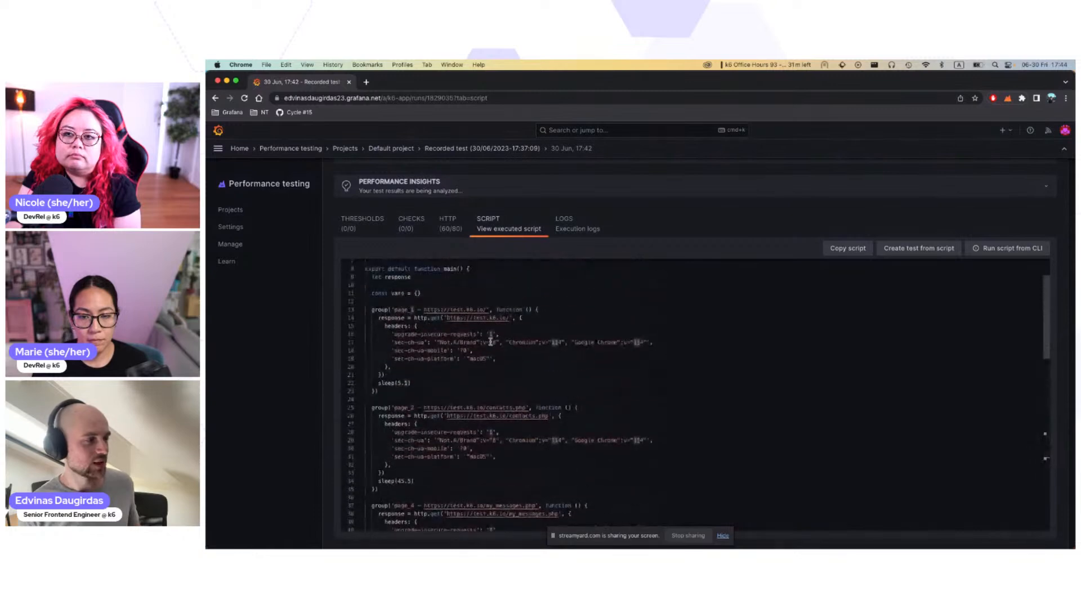
{"action": "scroll", "coordinate": [490, 341], "scroll_direction": "down", "scroll_amount": 10}
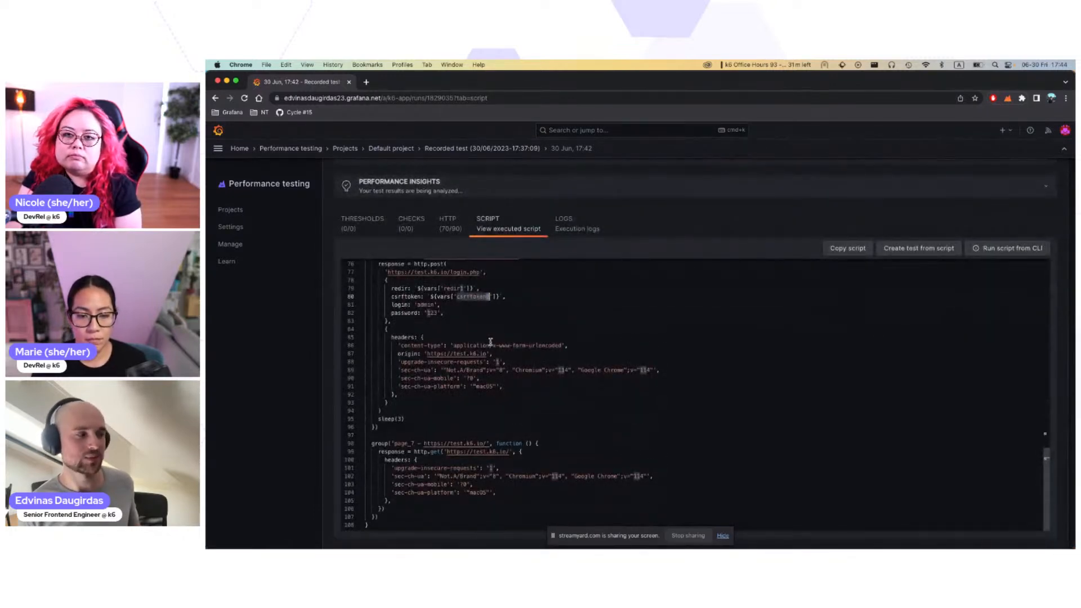
{"action": "scroll", "coordinate": [490, 341], "scroll_direction": "up", "scroll_amount": 10}
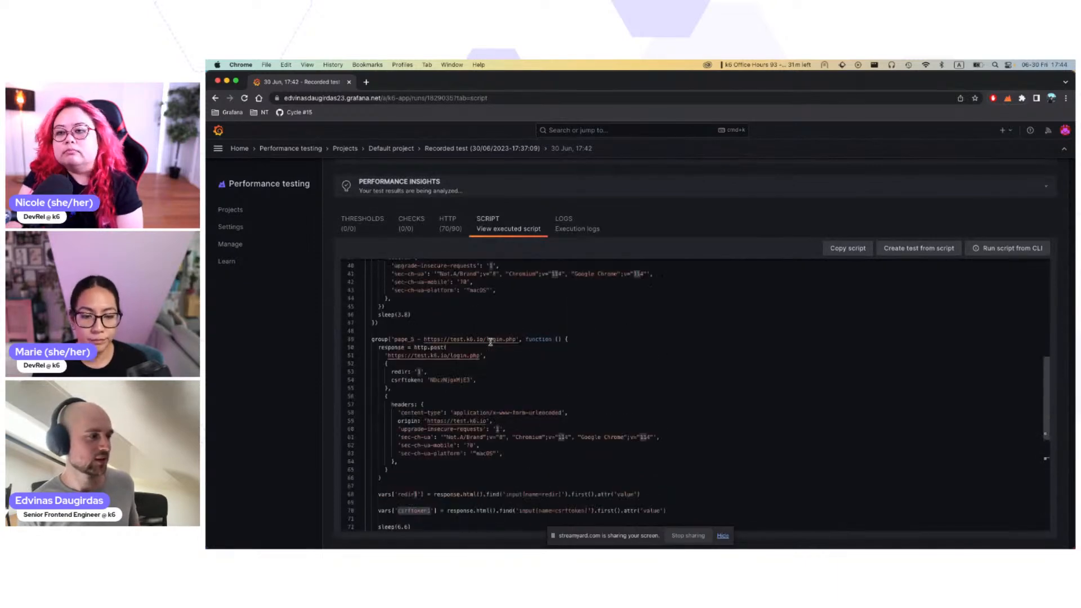
Step: Return to the run's HTTP results and check the login.php POST request
{"action": "scroll", "coordinate": [490, 342], "scroll_direction": "up", "scroll_amount": 5}
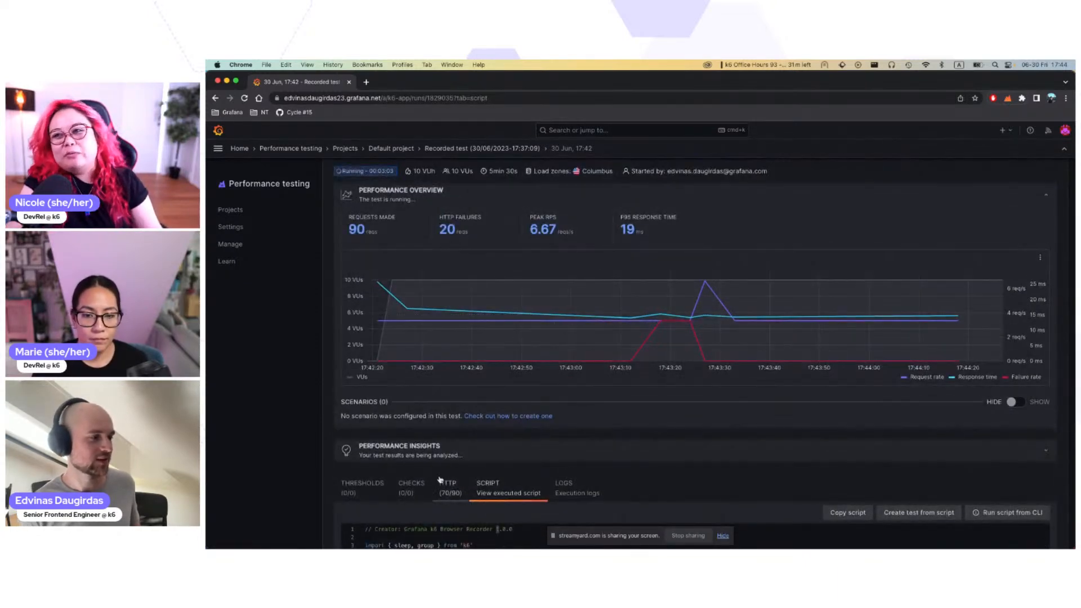
{"action": "left_click", "coordinate": [445, 484]}
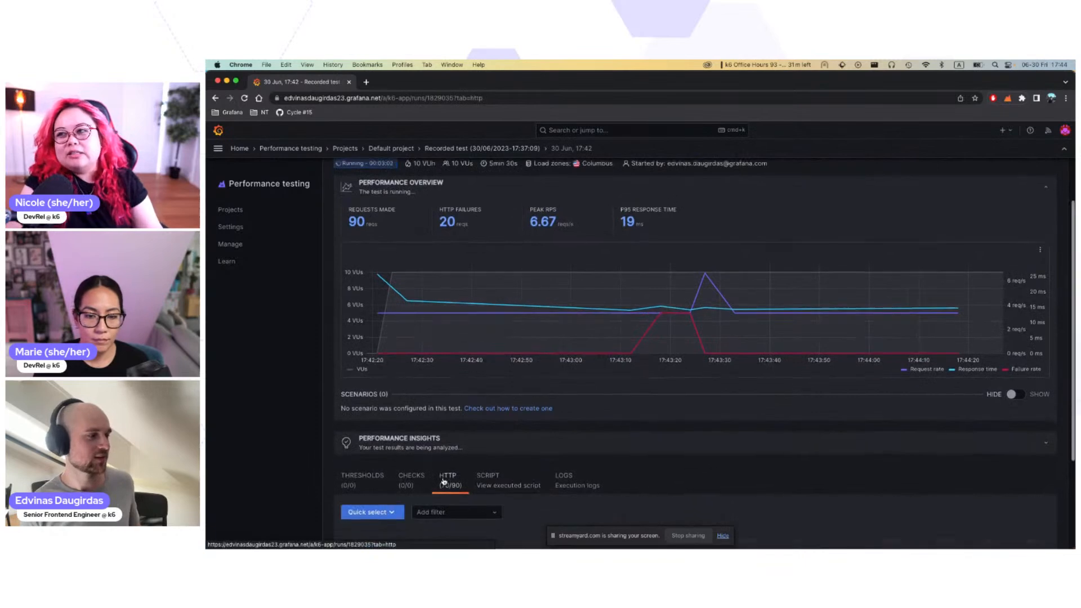
{"action": "scroll", "coordinate": [450, 490], "scroll_direction": "down", "scroll_amount": 3}
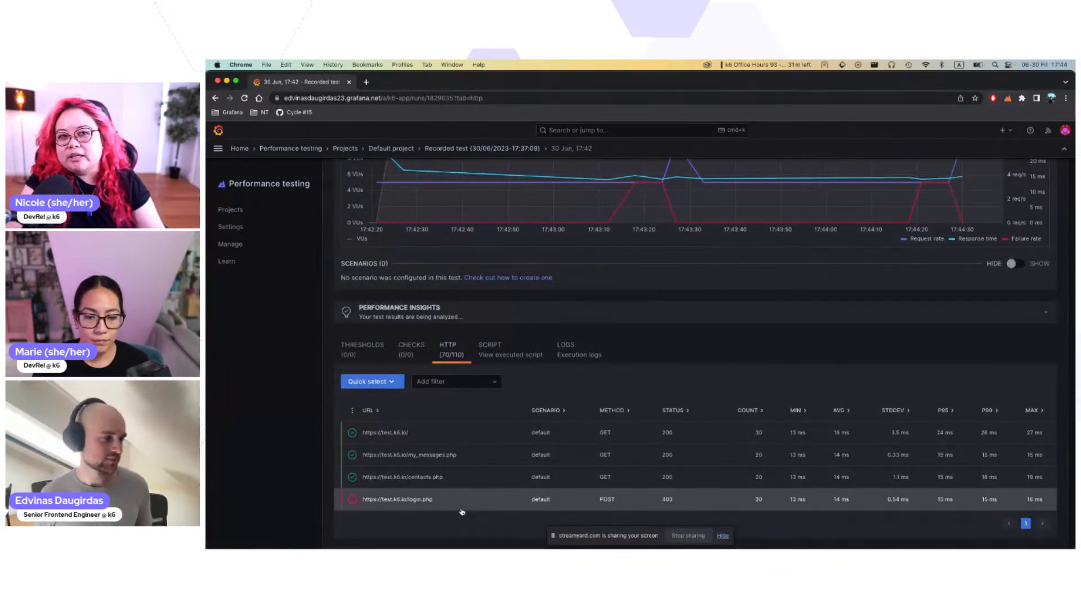
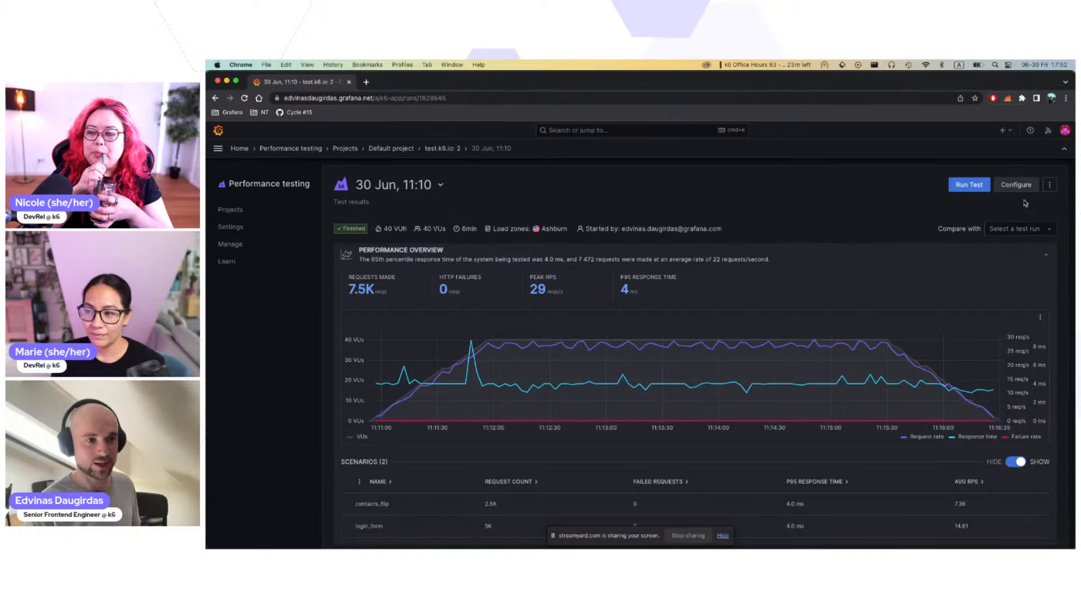
Step: Compare the Jun 30 11:10 test run with the Jun 30 11:11 run
{"action": "left_click", "coordinate": [1048, 235]}
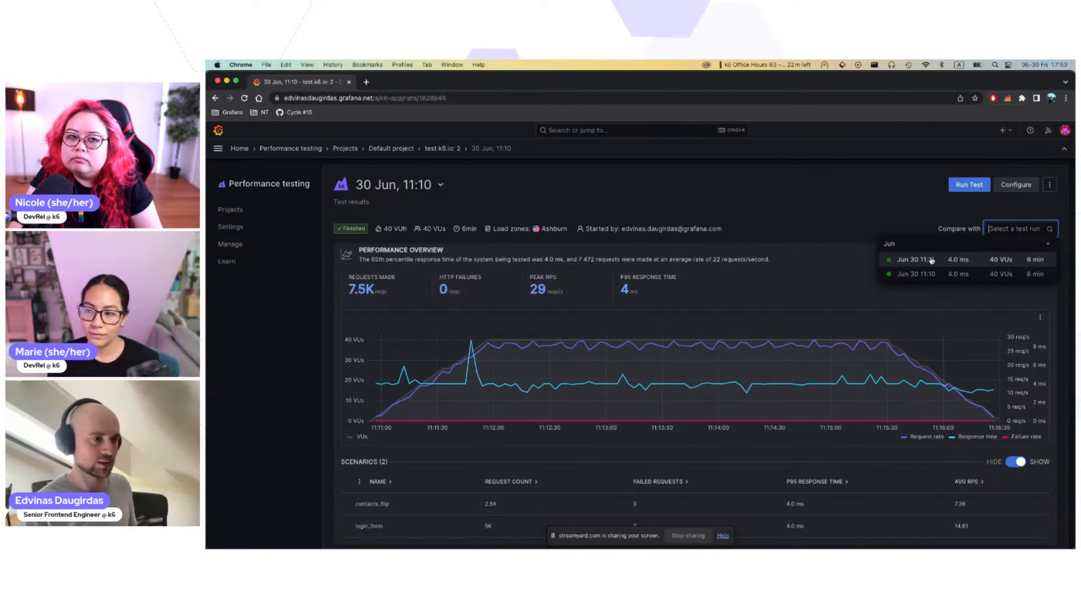
{"action": "left_click", "coordinate": [931, 260]}
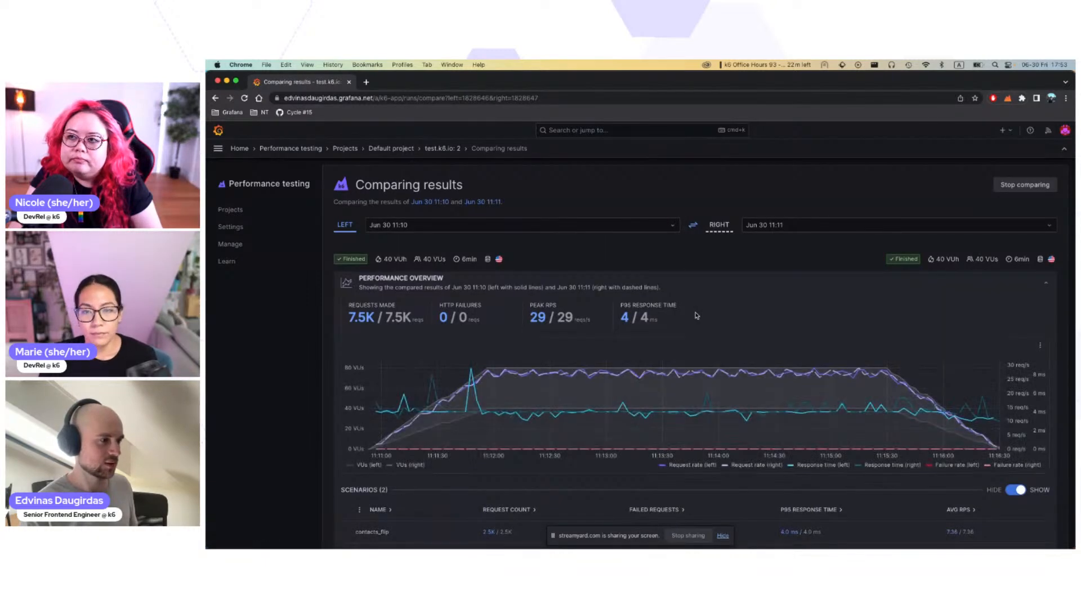
Step: Examine the compared runs' summary metrics, the overlaid performance overview chart and the scenarios table
{"action": "scroll", "coordinate": [697, 316], "scroll_direction": "down", "scroll_amount": 3}
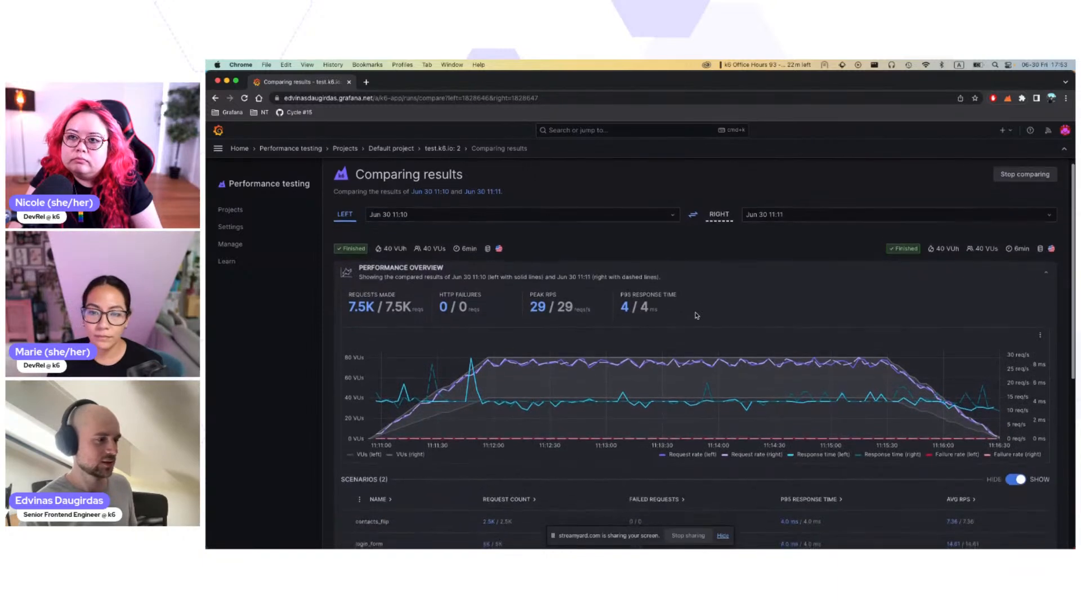
{"action": "scroll", "coordinate": [696, 316], "scroll_direction": "up", "scroll_amount": 1}
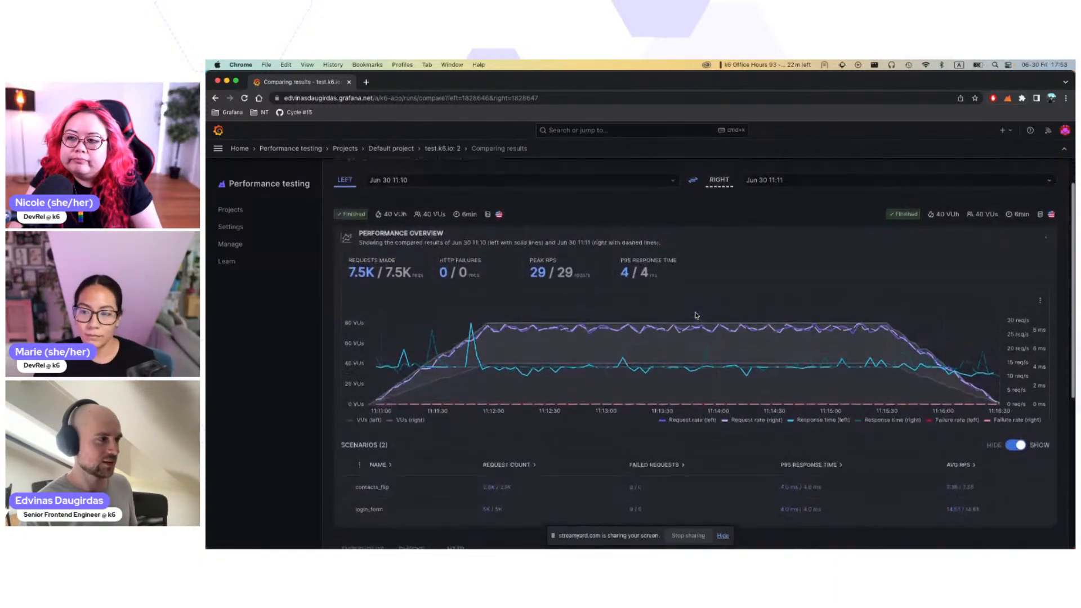
{"action": "scroll", "coordinate": [697, 316], "scroll_direction": "down", "scroll_amount": 2}
{"action": "scroll", "coordinate": [696, 316], "scroll_direction": "up", "scroll_amount": 1}
{"action": "scroll", "coordinate": [697, 315], "scroll_direction": "up", "scroll_amount": 1}
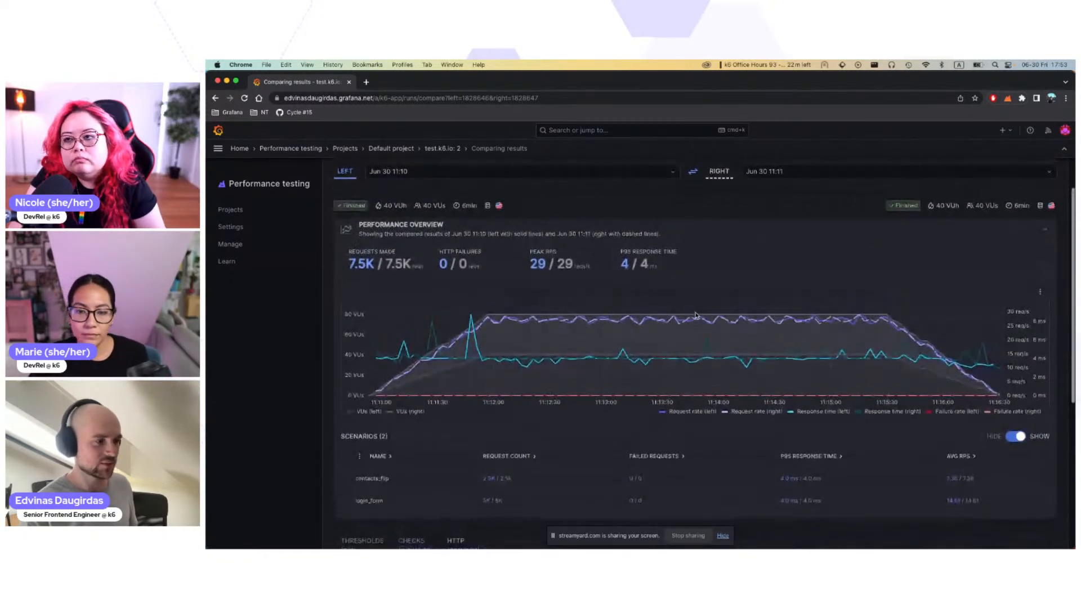
{"action": "scroll", "coordinate": [697, 315], "scroll_direction": "down", "scroll_amount": 1}
{"action": "scroll", "coordinate": [697, 316], "scroll_direction": "up", "scroll_amount": 1}
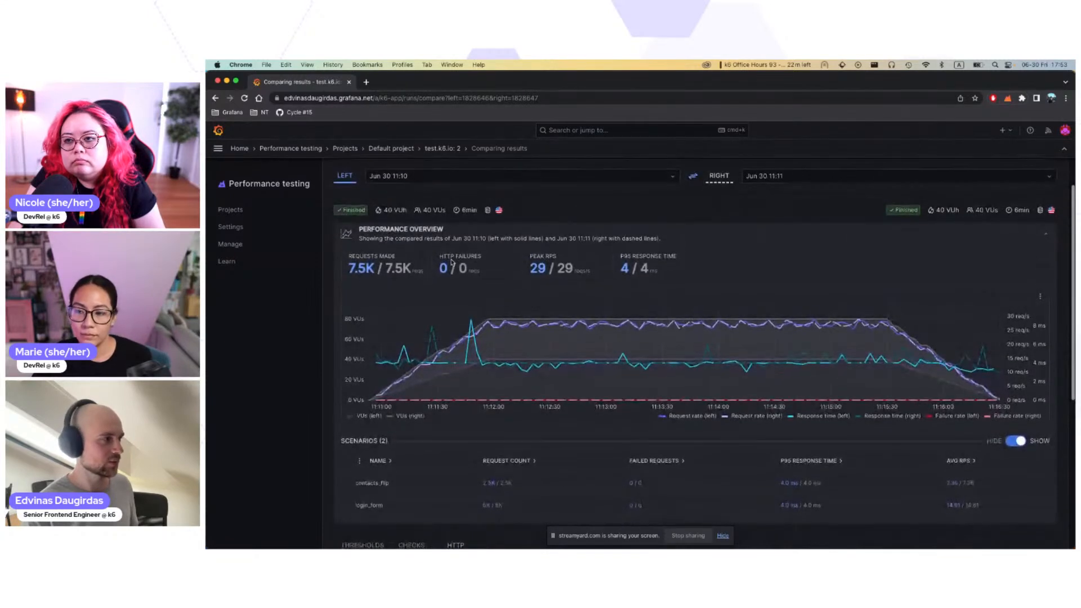
{"action": "scroll", "coordinate": [697, 316], "scroll_direction": "up", "scroll_amount": 1}
{"action": "scroll", "coordinate": [404, 255], "scroll_direction": "down", "scroll_amount": 1}
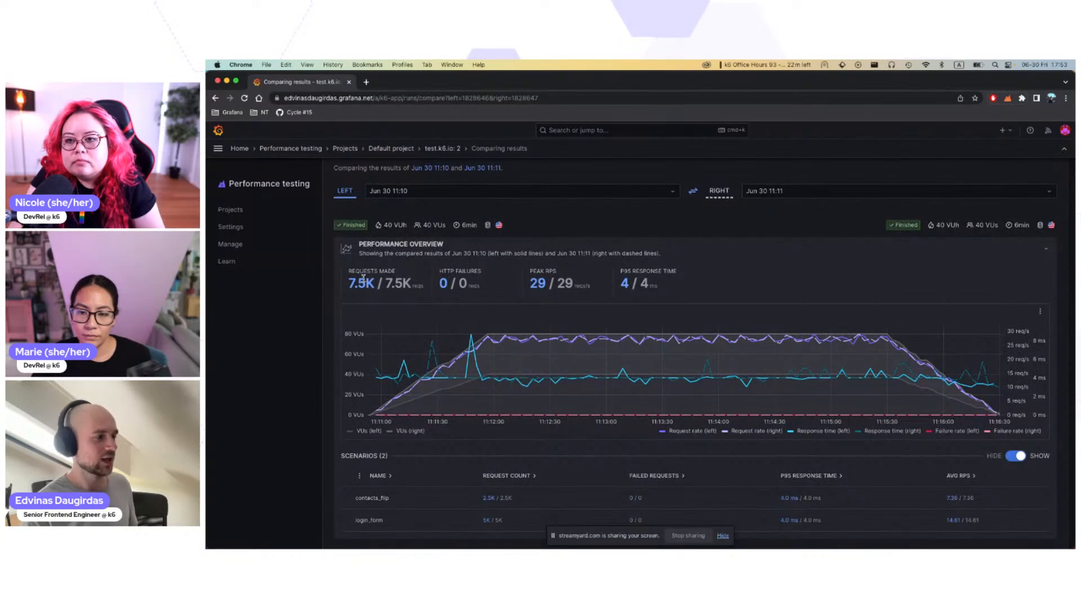
{"action": "mouse_move", "coordinate": [442, 356]}
{"action": "scroll", "coordinate": [443, 356], "scroll_direction": "down", "scroll_amount": 1}
{"action": "scroll", "coordinate": [436, 357], "scroll_direction": "down", "scroll_amount": 1}
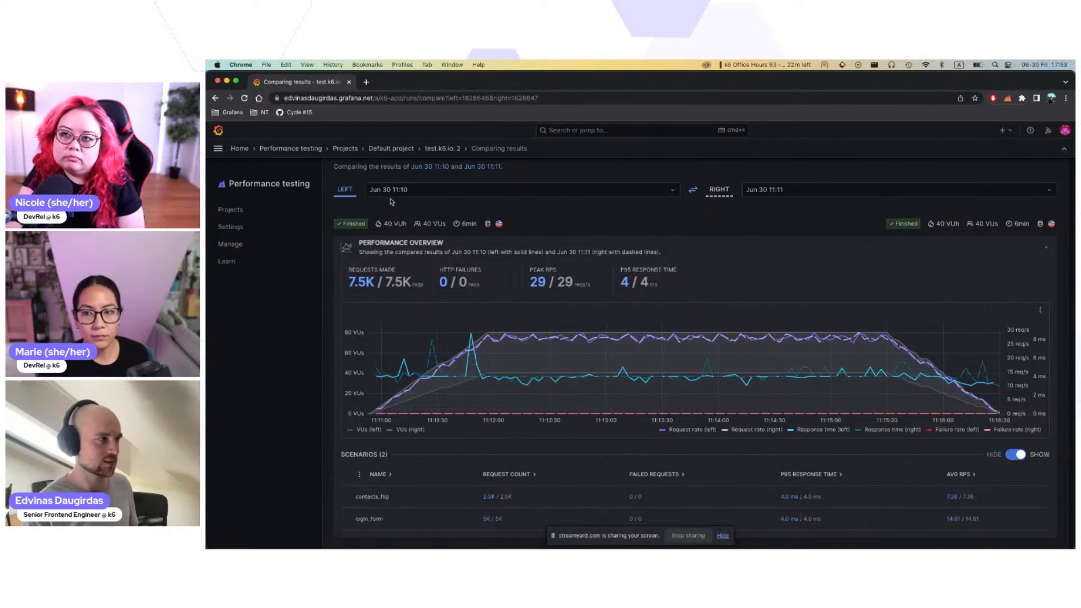
Step: Swap the left and right runs in the comparison, and swap them back to the original order
{"action": "left_click", "coordinate": [693, 192]}
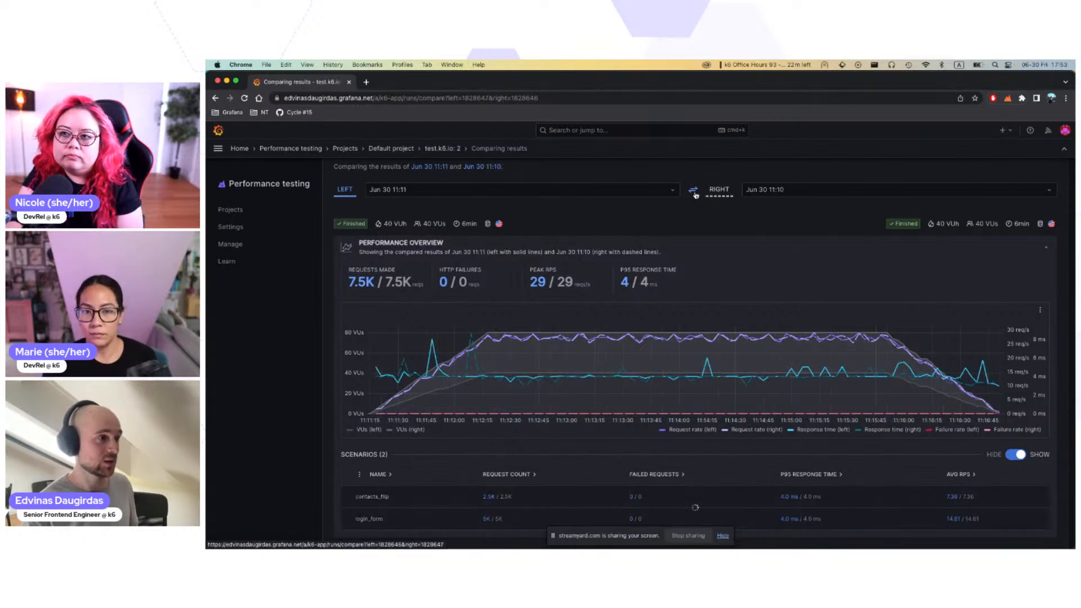
{"action": "left_click", "coordinate": [694, 192]}
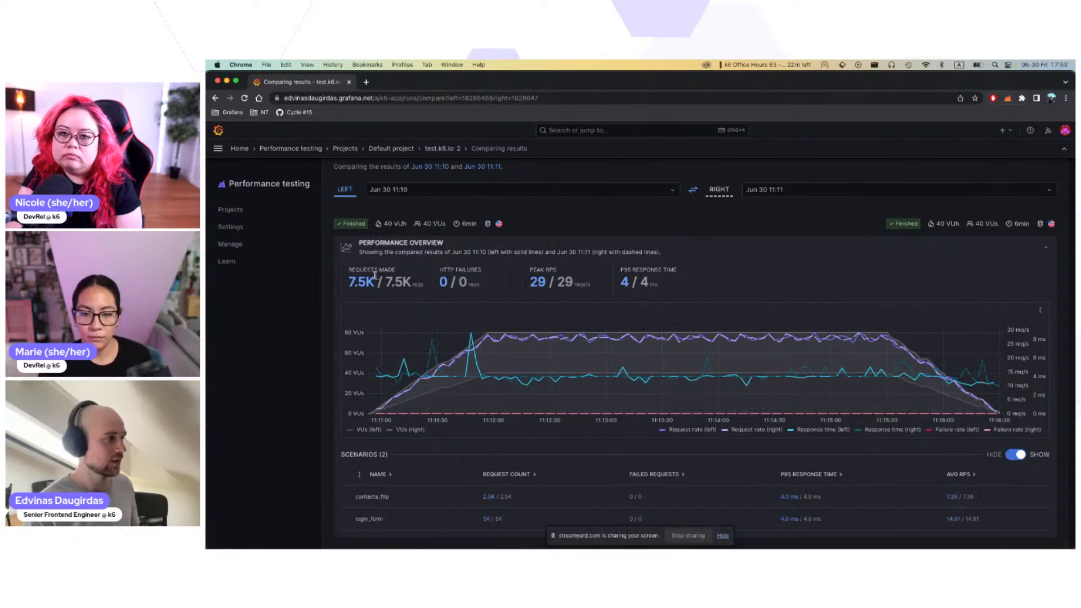
Step: Check the paired metrics from requests made to P95 response time, the chart's solid and dashed lines, and the compared HTTP results
{"action": "left_click_drag", "start_coordinate": [345, 278], "coordinate": [678, 281]}
{"action": "left_click", "coordinate": [686, 287]}
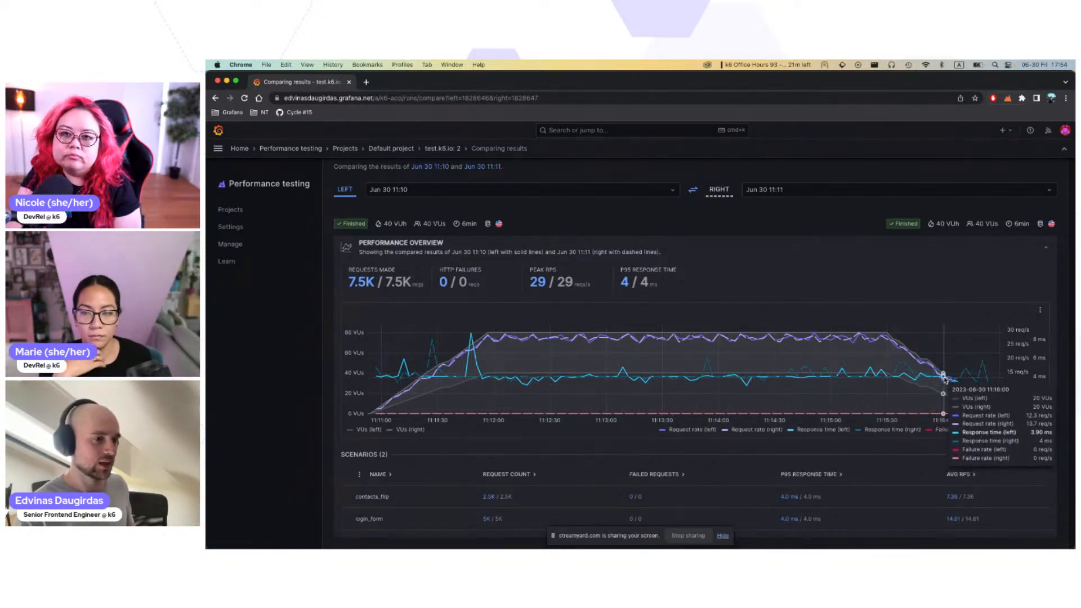
{"action": "scroll", "coordinate": [539, 417], "scroll_direction": "down", "scroll_amount": 3}
{"action": "scroll", "coordinate": [540, 420], "scroll_direction": "down", "scroll_amount": 2}
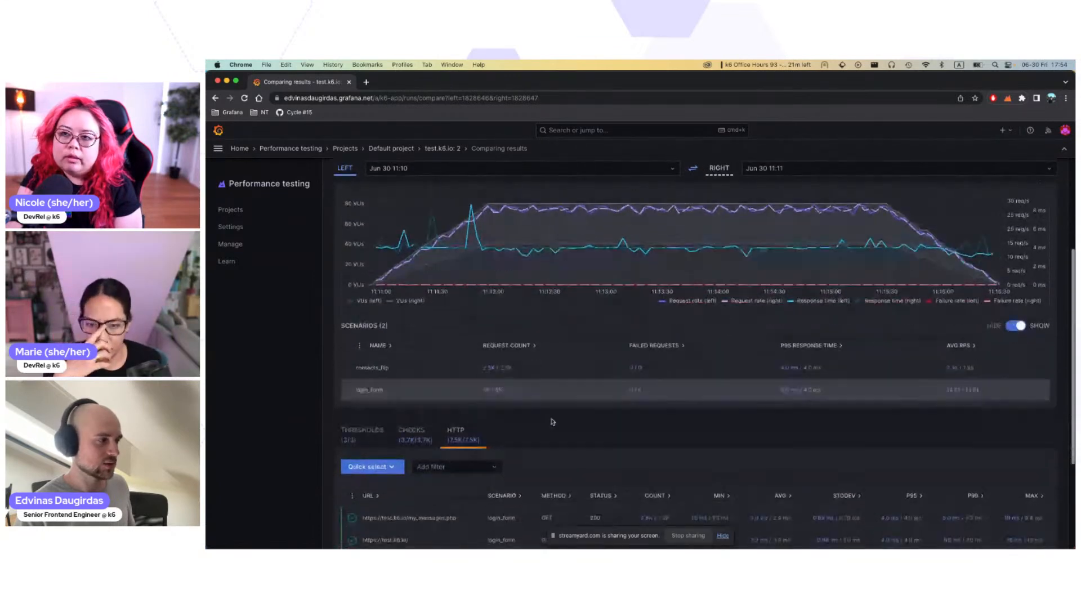
{"action": "scroll", "coordinate": [570, 416], "scroll_direction": "up", "scroll_amount": 3}
{"action": "scroll", "coordinate": [572, 414], "scroll_direction": "up", "scroll_amount": 1}
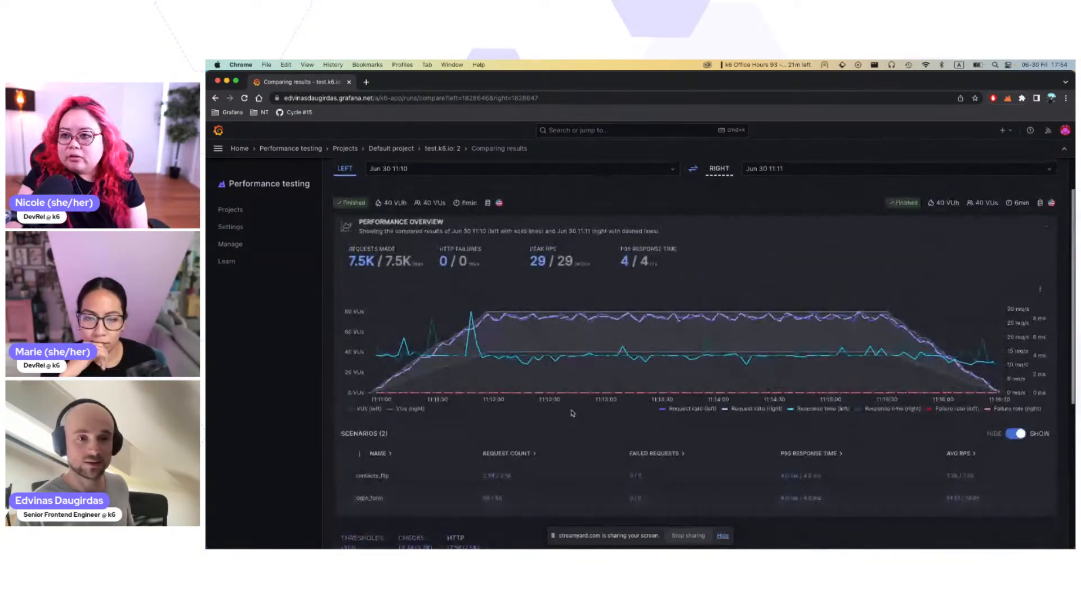